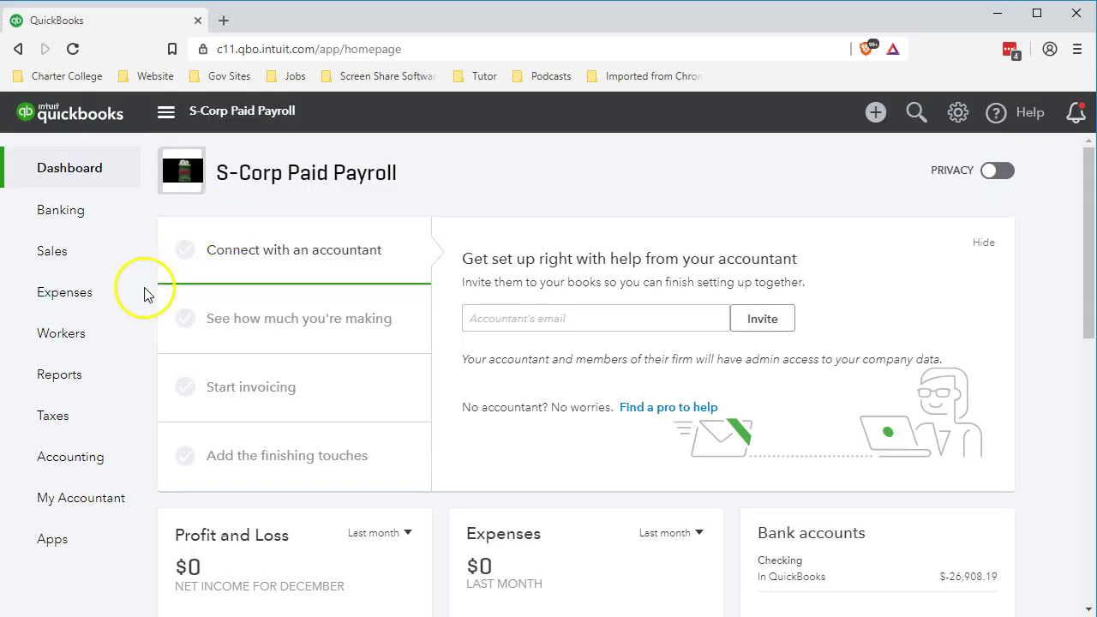
# - Start a new employee record from the payroll employees list and enter the employee's first and last name
pyautogui.click(90, 341)
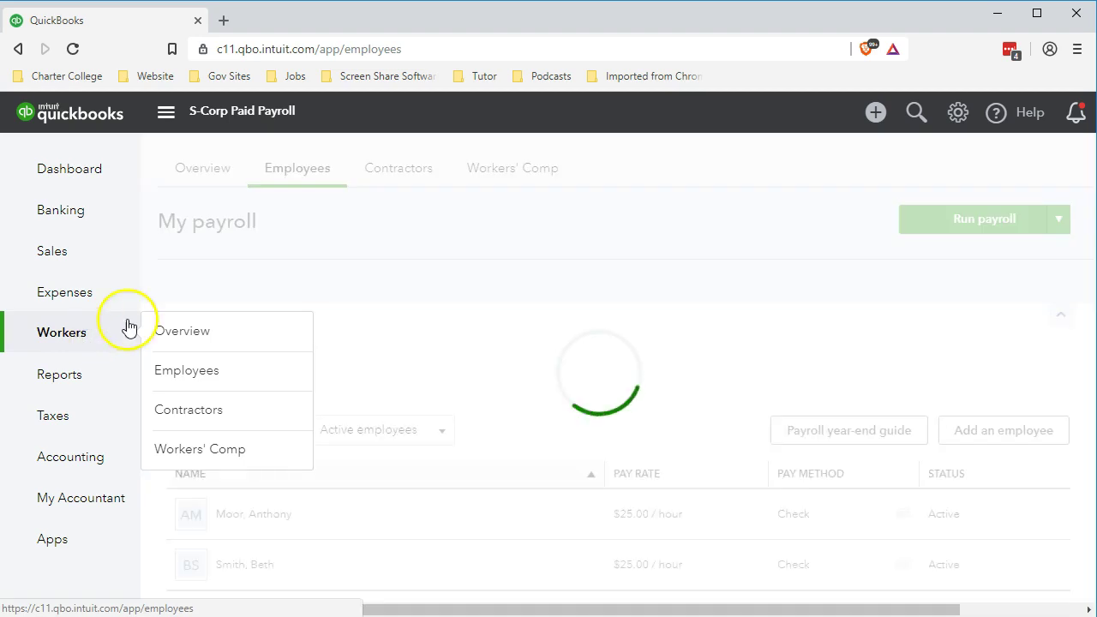
pyautogui.scroll(-2, 412, 289)
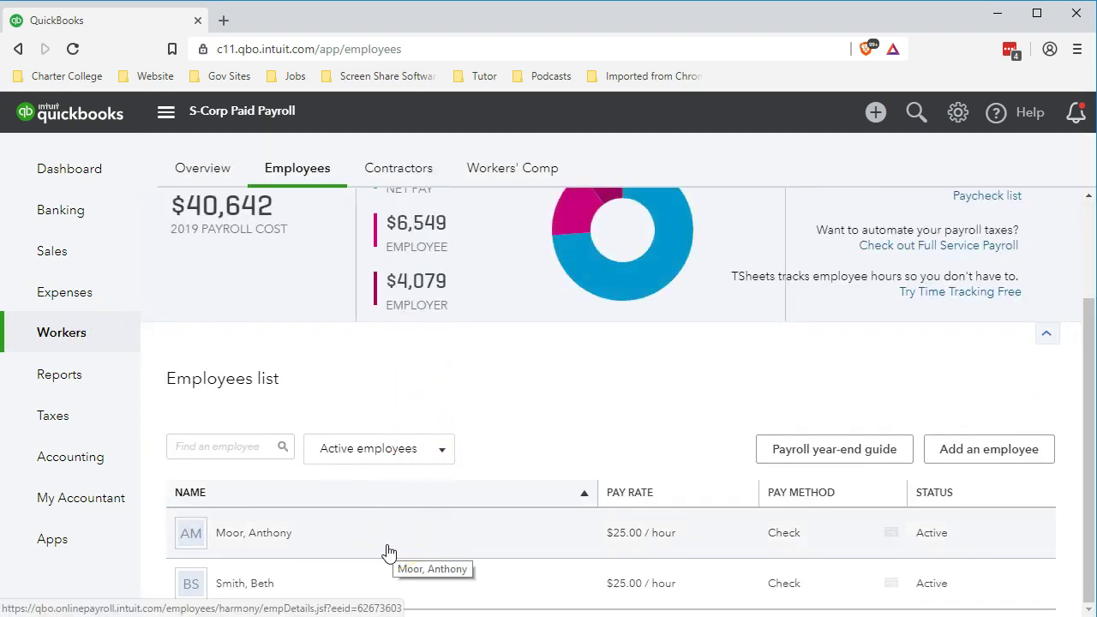
pyautogui.scroll(2, 386, 547)
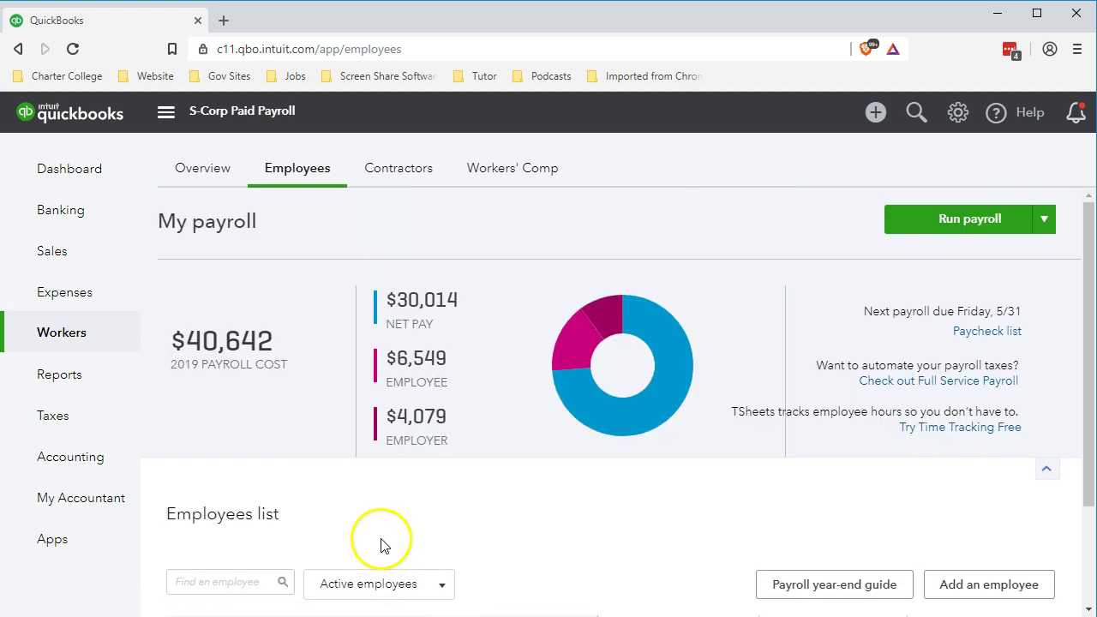
pyautogui.scroll(-2, 774, 480)
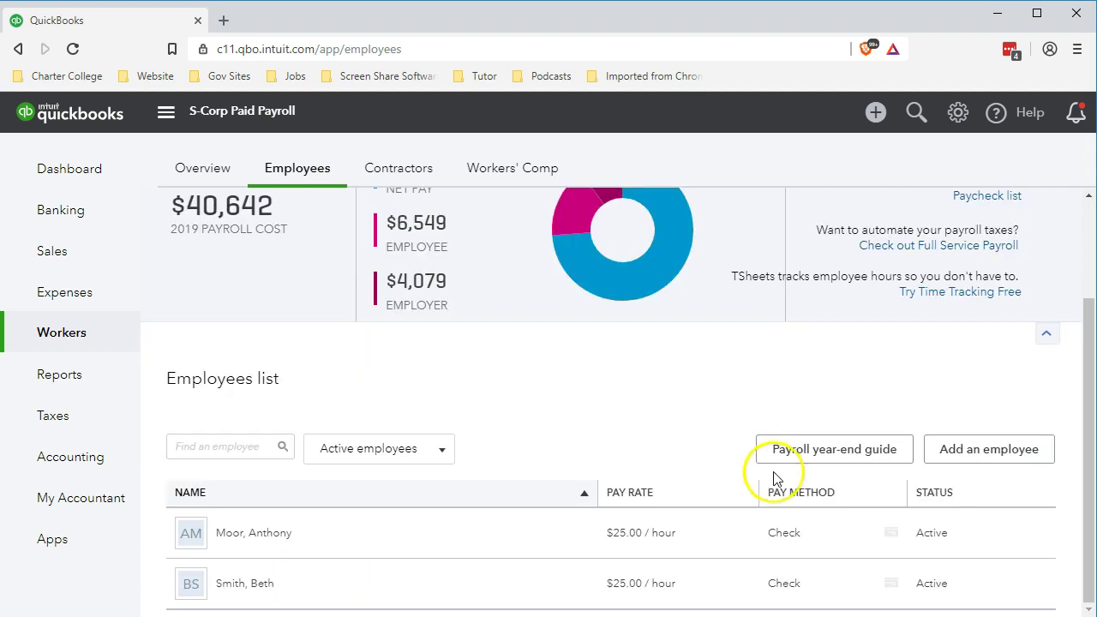
pyautogui.click(974, 463)
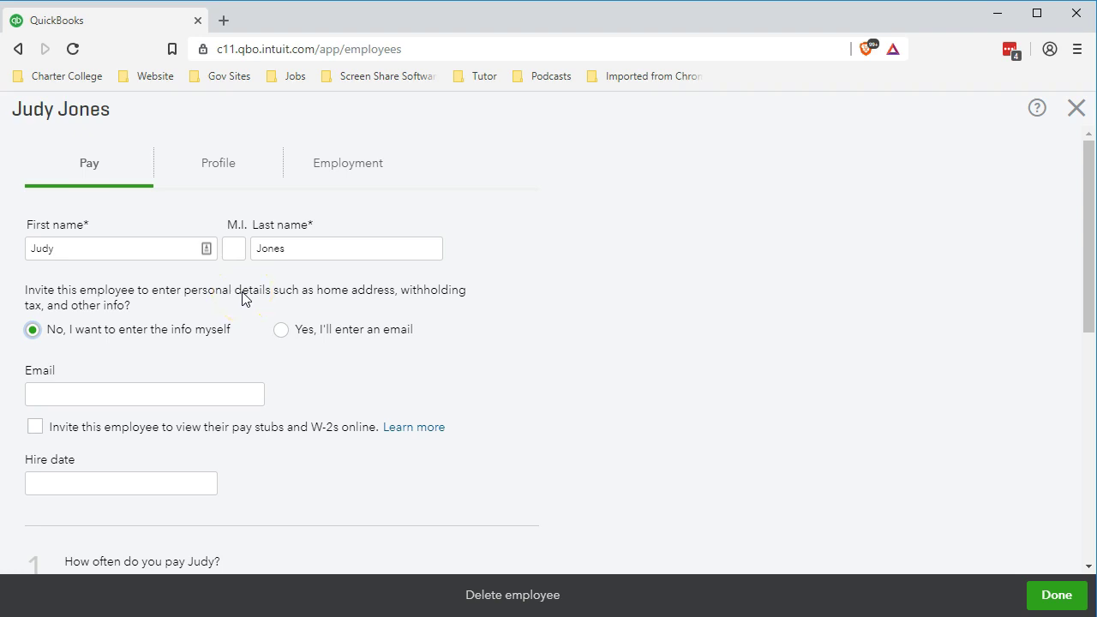
# - Set the new employee's hire date to 01/01/2019
pyautogui.scroll(-2, 235, 305)
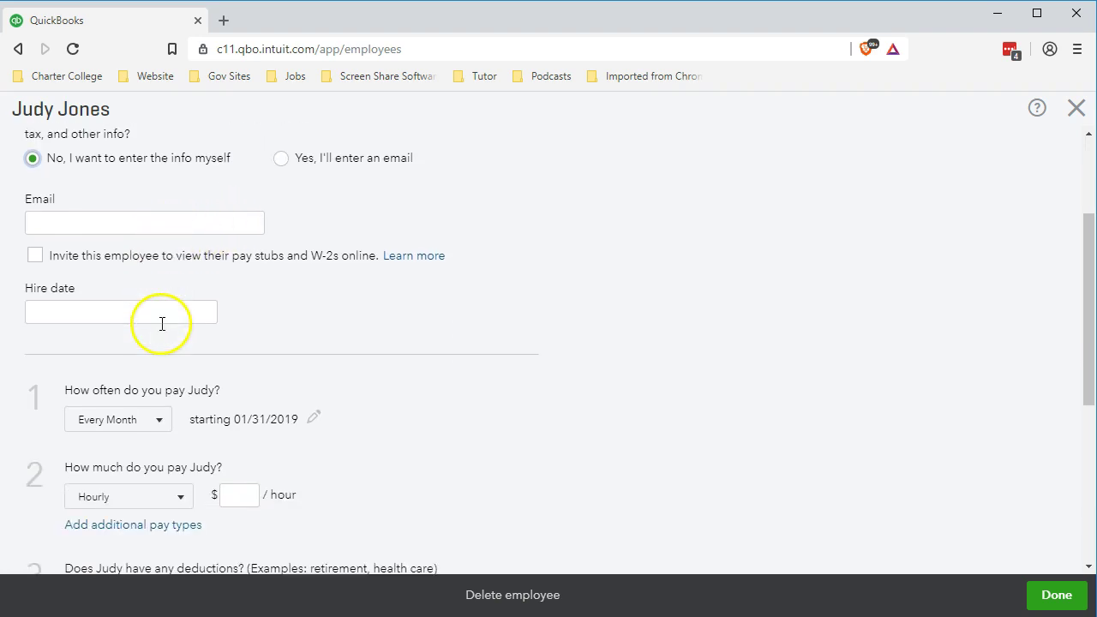
pyautogui.click(142, 312)
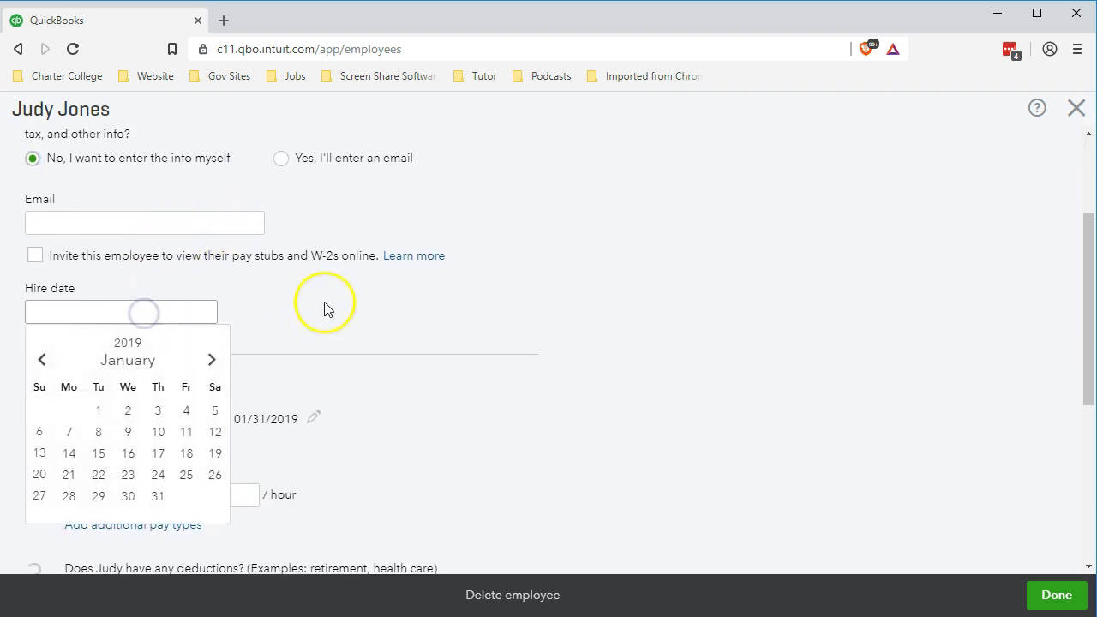
pyautogui.click(98, 410)
# - Set the employee's pay type to Salary at $500,000 per year
pyautogui.scroll(-2, 583, 246)
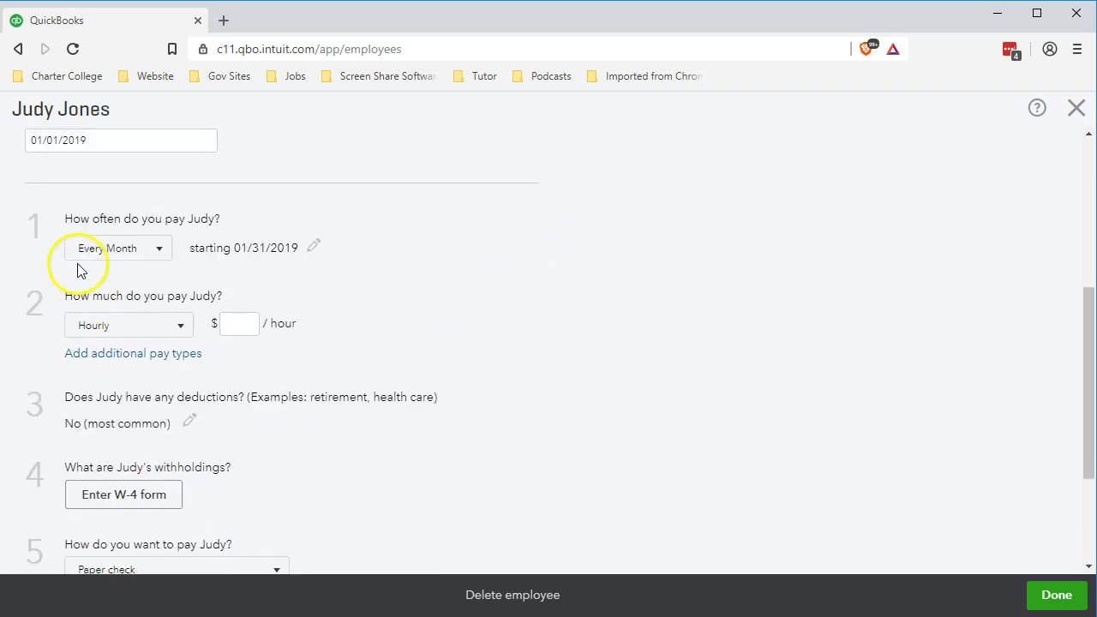
pyautogui.click(181, 325)
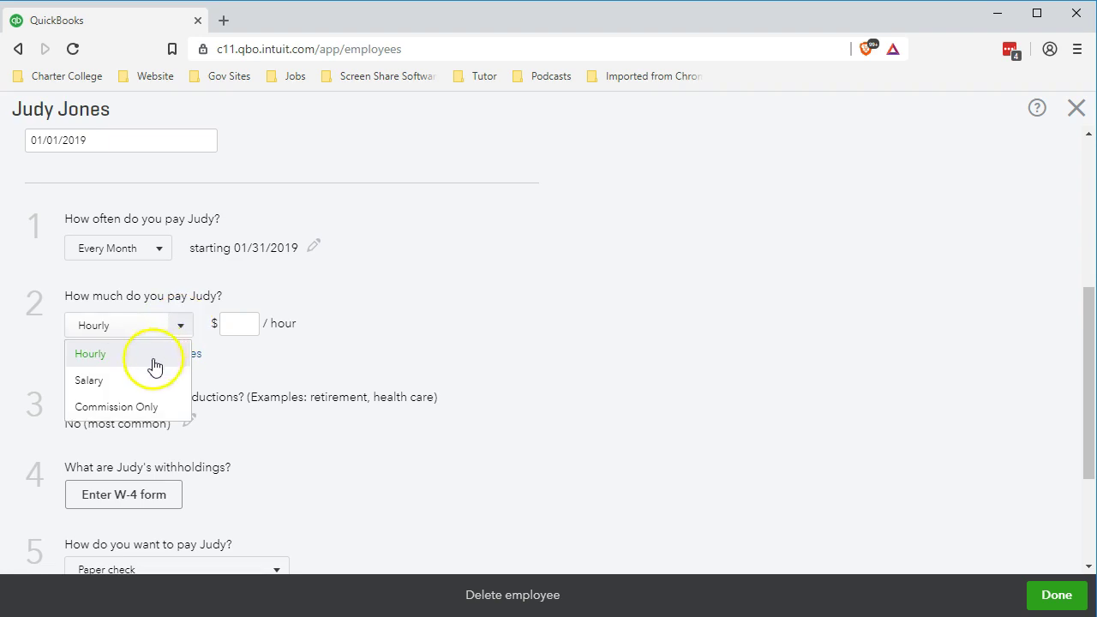
pyautogui.click(144, 377)
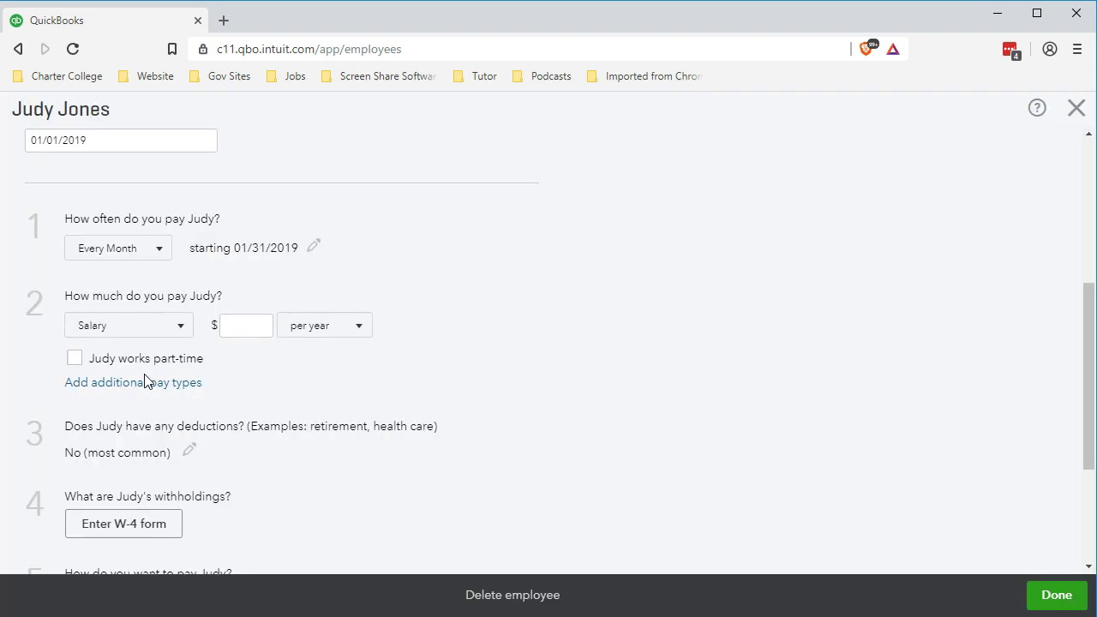
pyautogui.click(361, 326)
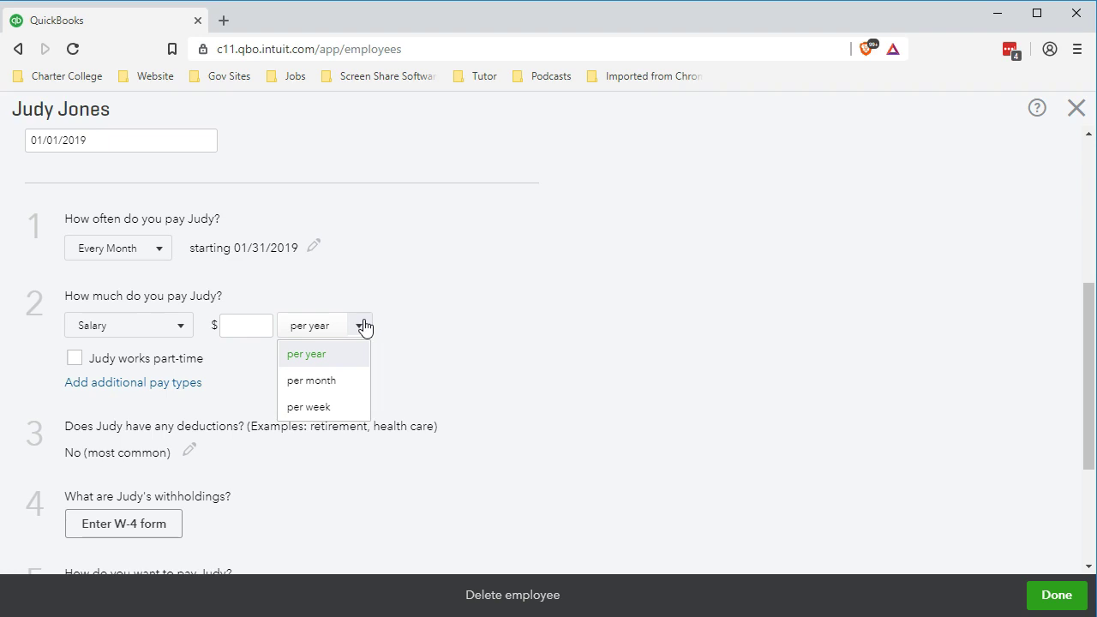
pyautogui.click(376, 324)
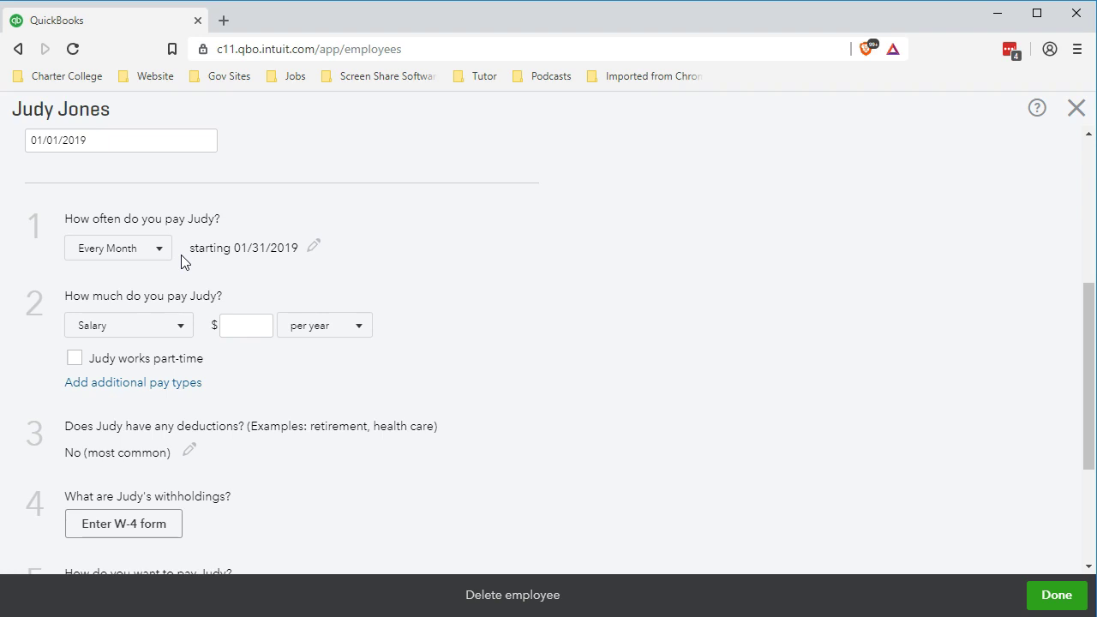
pyautogui.write('500000')
pyautogui.click(314, 388)
# - Switch to Calculator and divide the 500,000 annual salary by 12 to work out the monthly pay
pyautogui.press('XF86Calculator')
pyautogui.moveTo(360, 118); pyautogui.dragTo(578, 120)
pyautogui.click(583, 347)
pyautogui.write('500000')
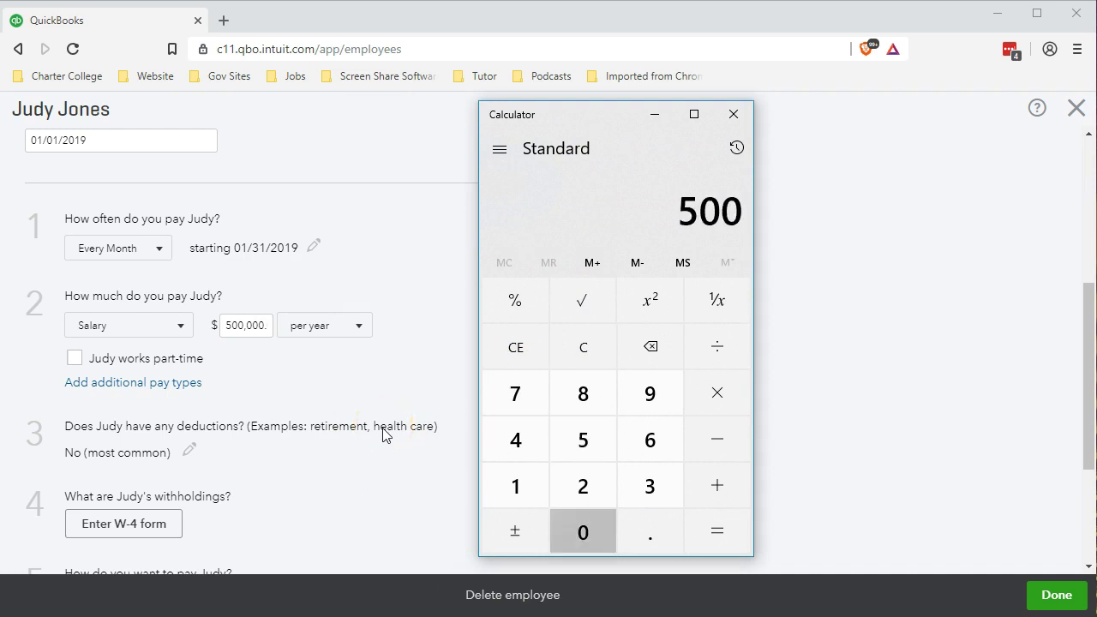
pyautogui.press('/')
pyautogui.write('12')
pyautogui.press('Return')
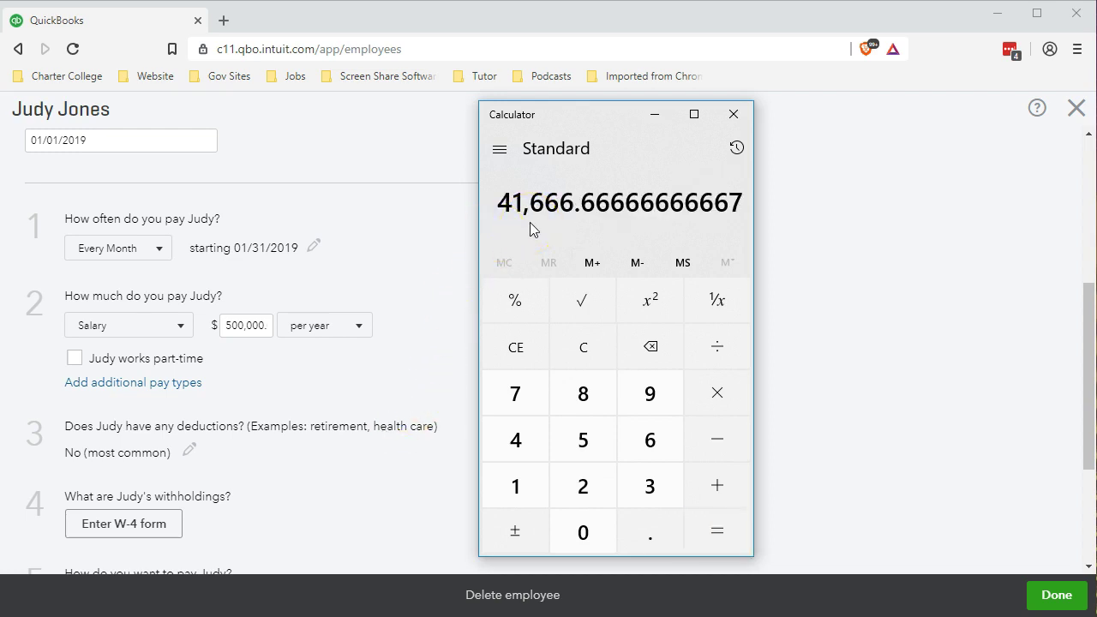
# - Clear the calculation and divide 500,000 by 24 to work out the semi-monthly pay
pyautogui.click(588, 348)
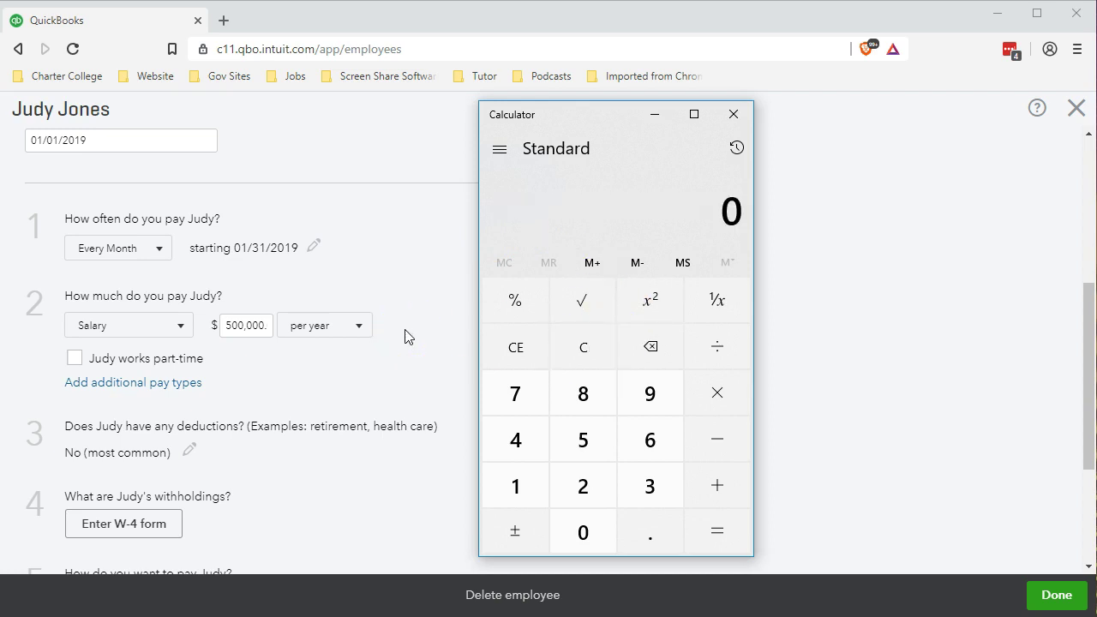
pyautogui.click(569, 347)
pyautogui.write('5000000')
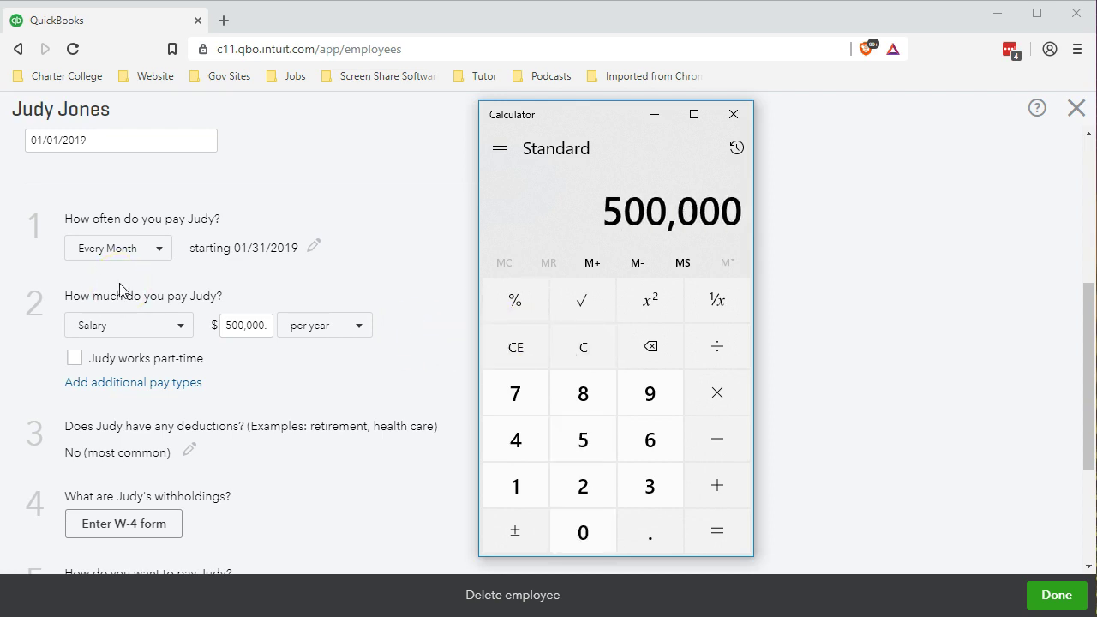
pyautogui.press('/')
pyautogui.click(717, 347)
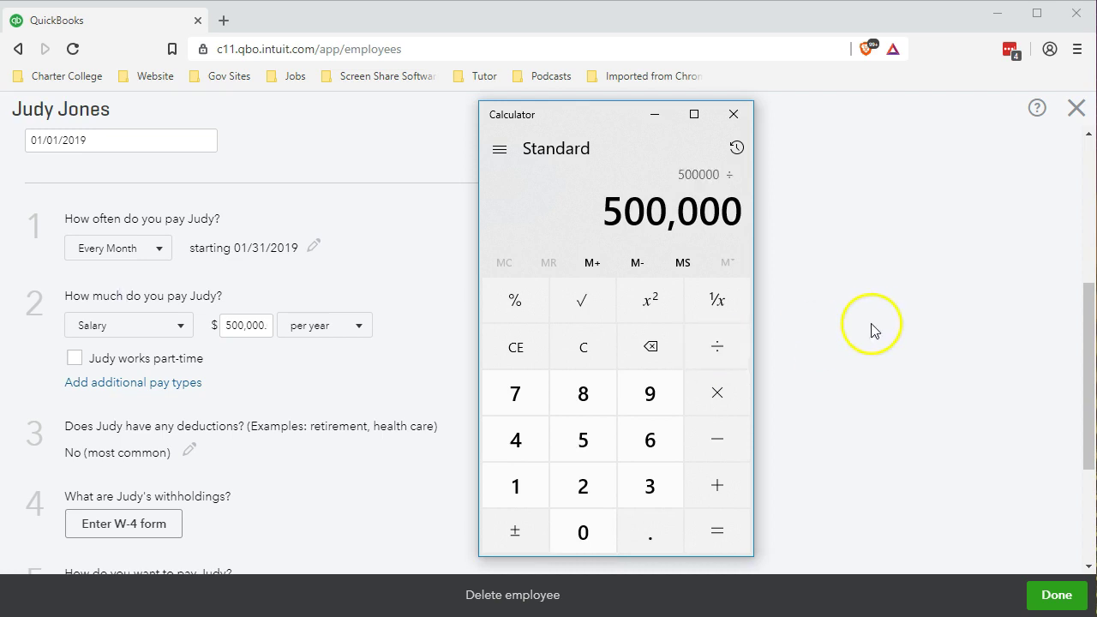
pyautogui.write('24')
pyautogui.press('Return')
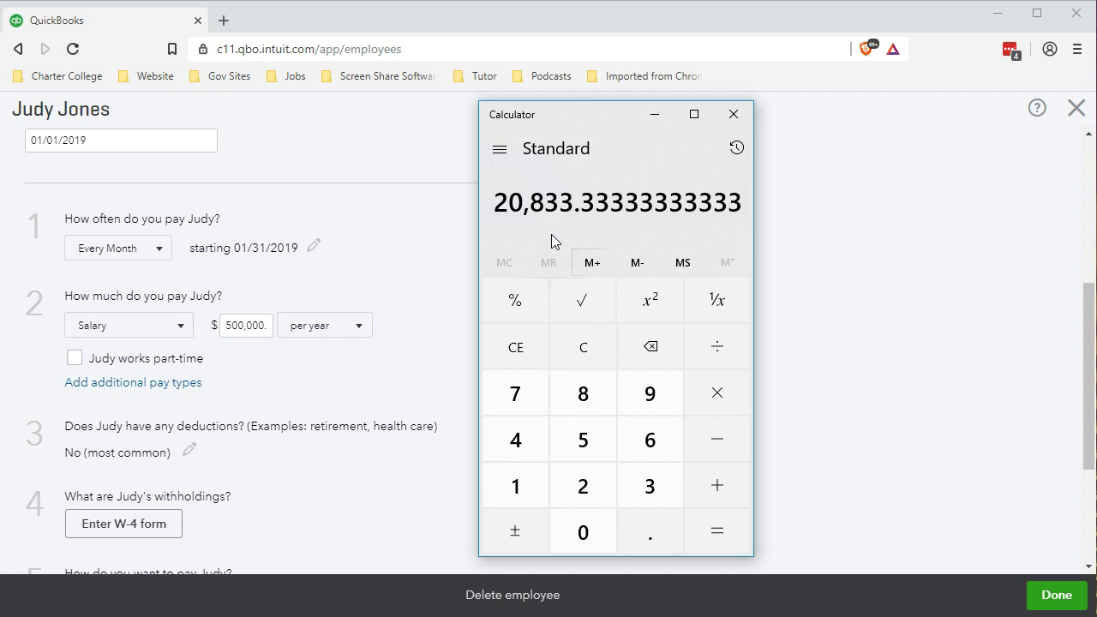
# - Divide 52 by 2 to work out the number of biweekly pay periods, and close Calculator
pyautogui.click(583, 347)
pyautogui.press('5')
pyautogui.press('2')
pyautogui.press('/')
pyautogui.click(583, 485)
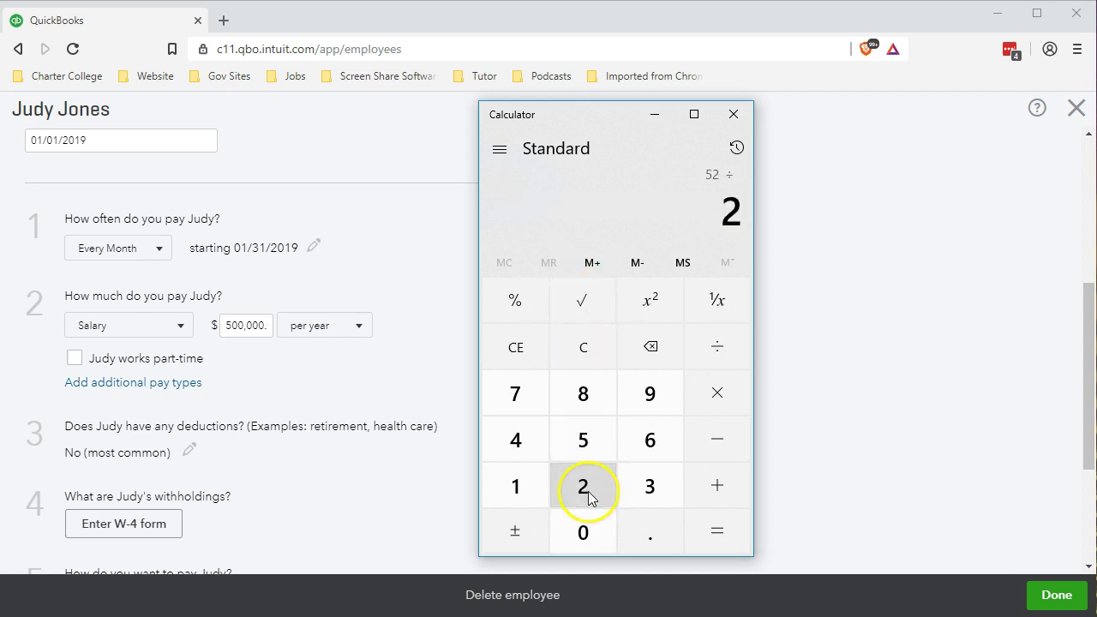
pyautogui.click(724, 533)
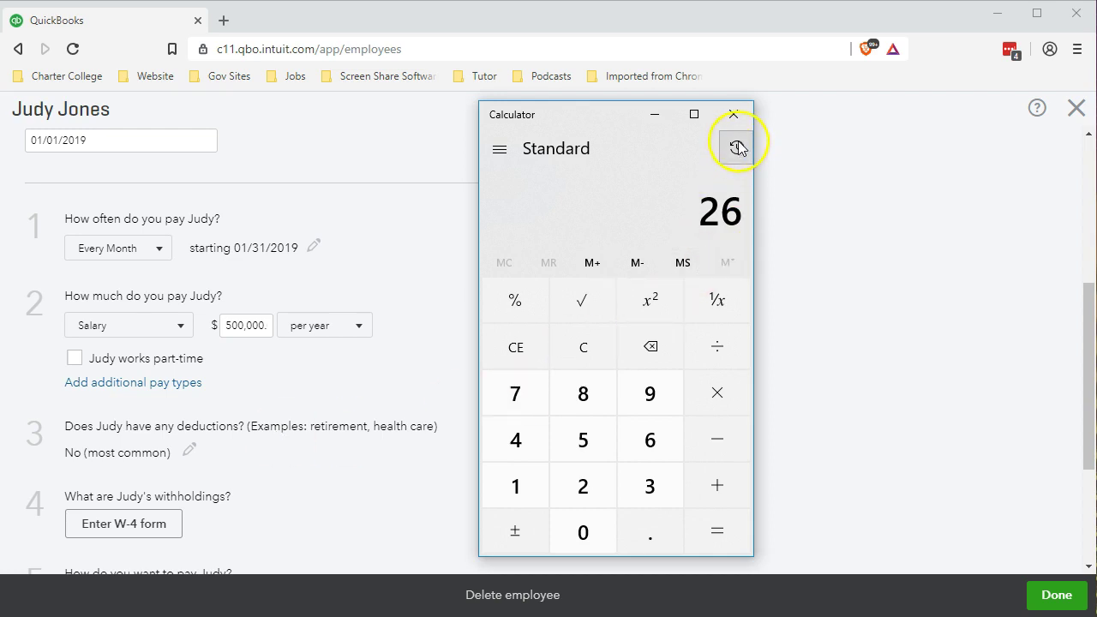
pyautogui.click(735, 116)
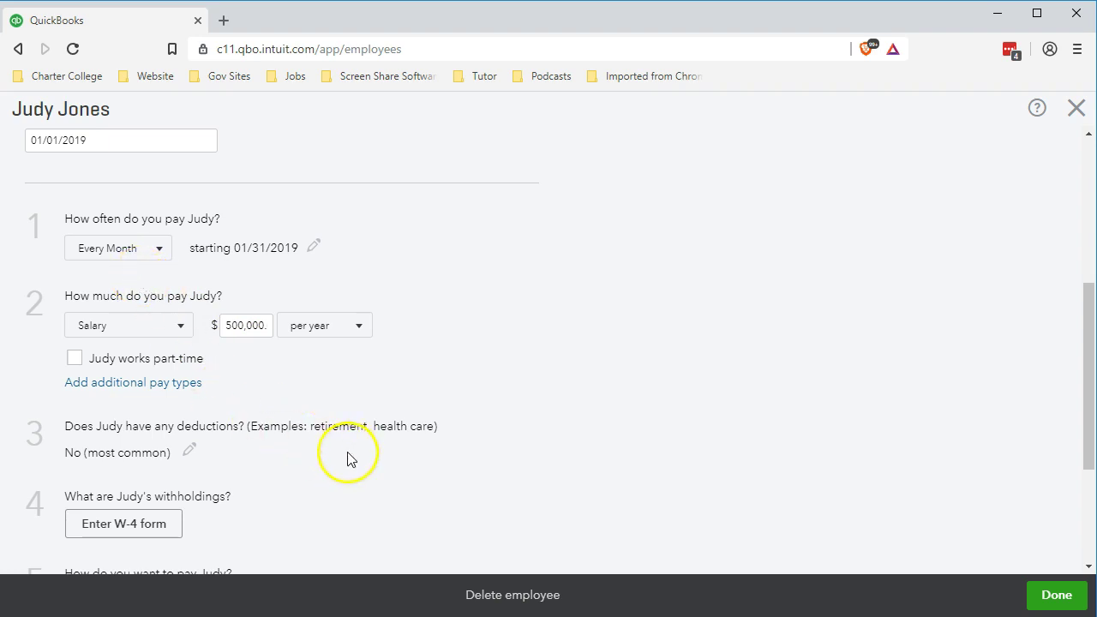
# - Open the employee's W-4 form, fill in the home address and Social Security number, and set the filing status to Married
pyautogui.scroll(-1, 22, 316)
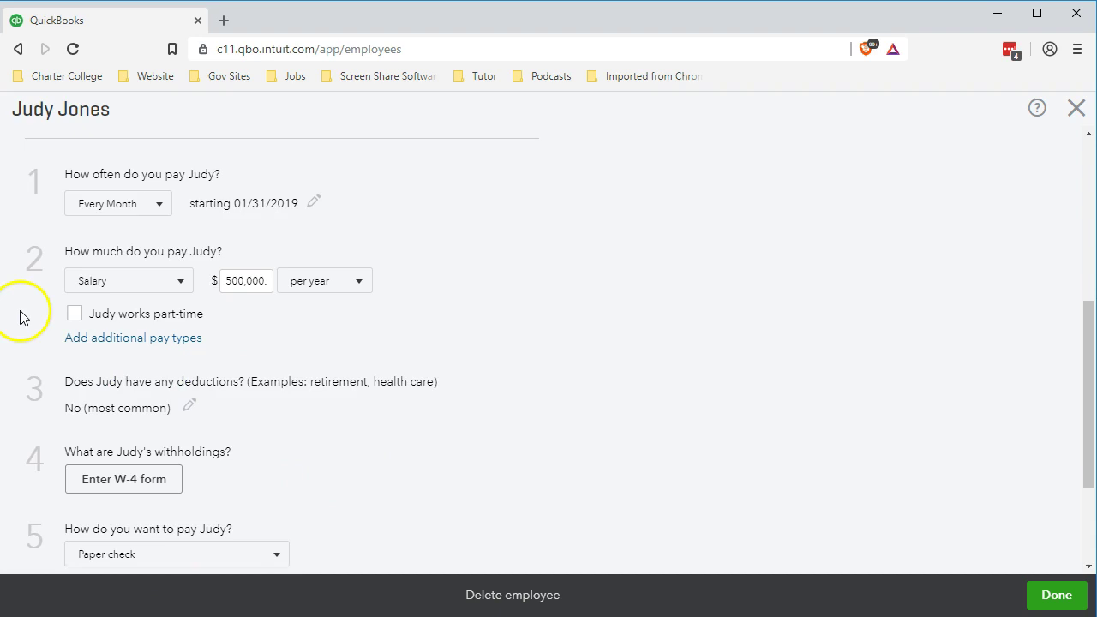
pyautogui.scroll(-2, 506, 502)
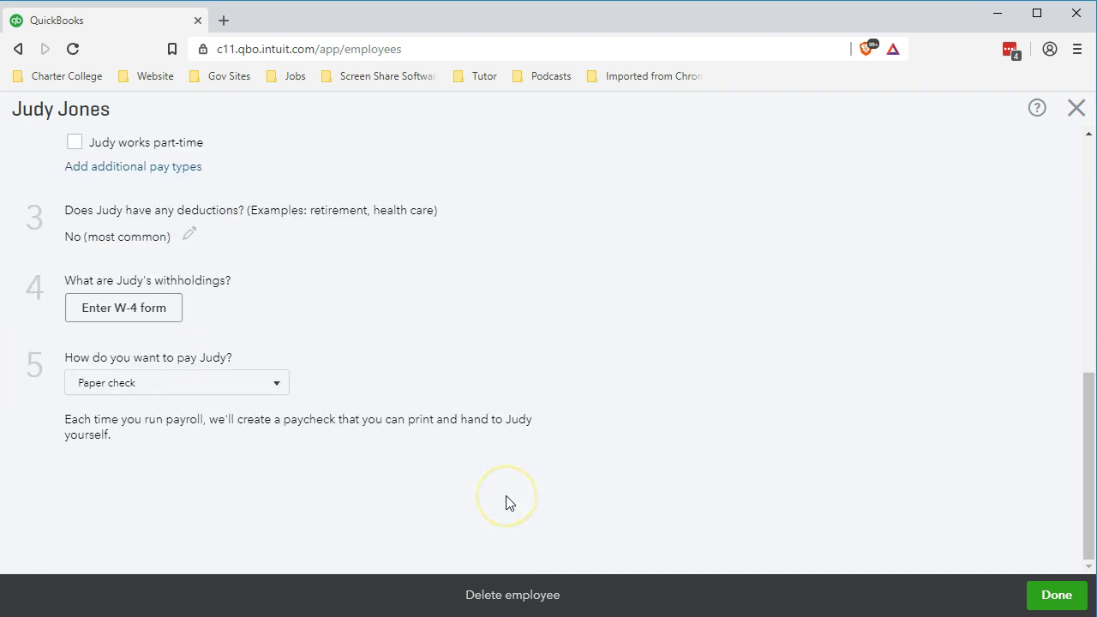
pyautogui.click(118, 322)
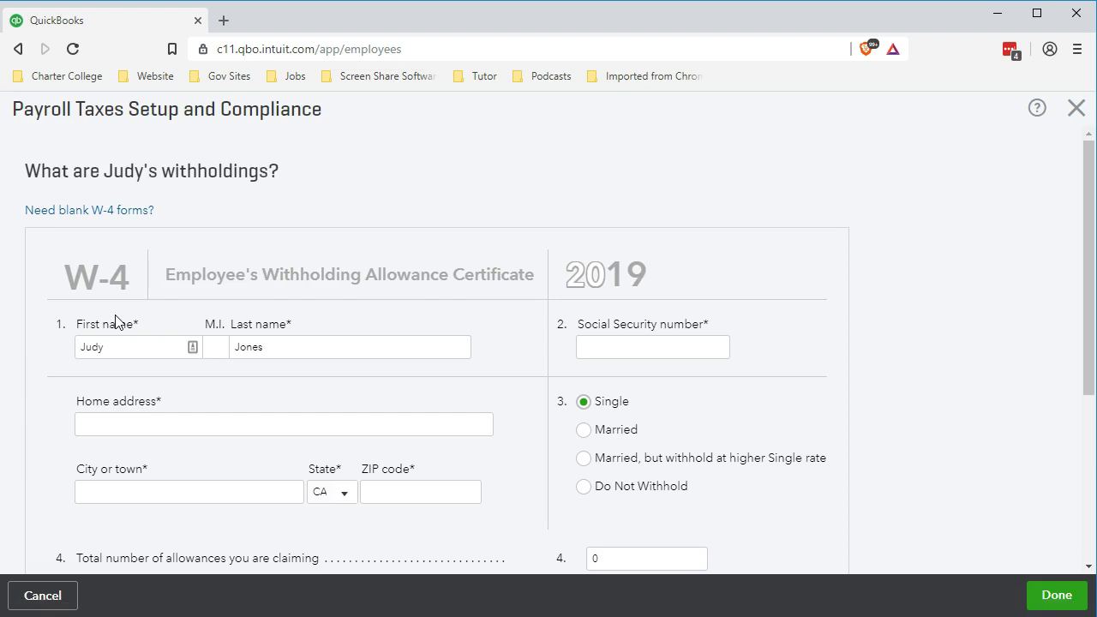
pyautogui.click(277, 428)
pyautogui.scroll(-1, 277, 429)
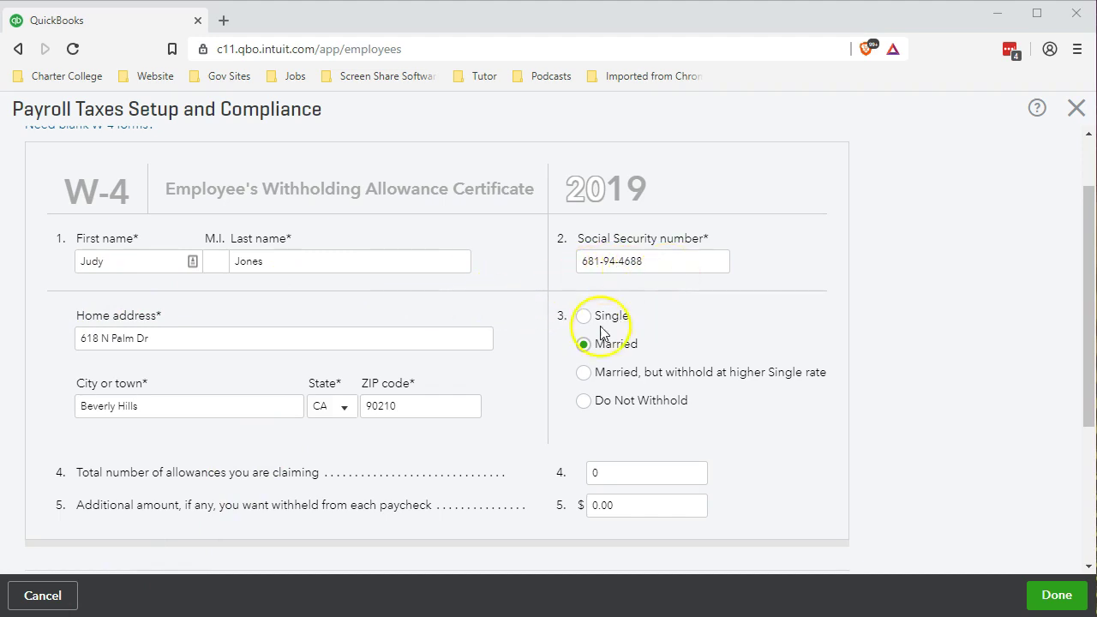
# - Set the total number of allowances claimed on the W-4 to 3
pyautogui.scroll(-1, 571, 350)
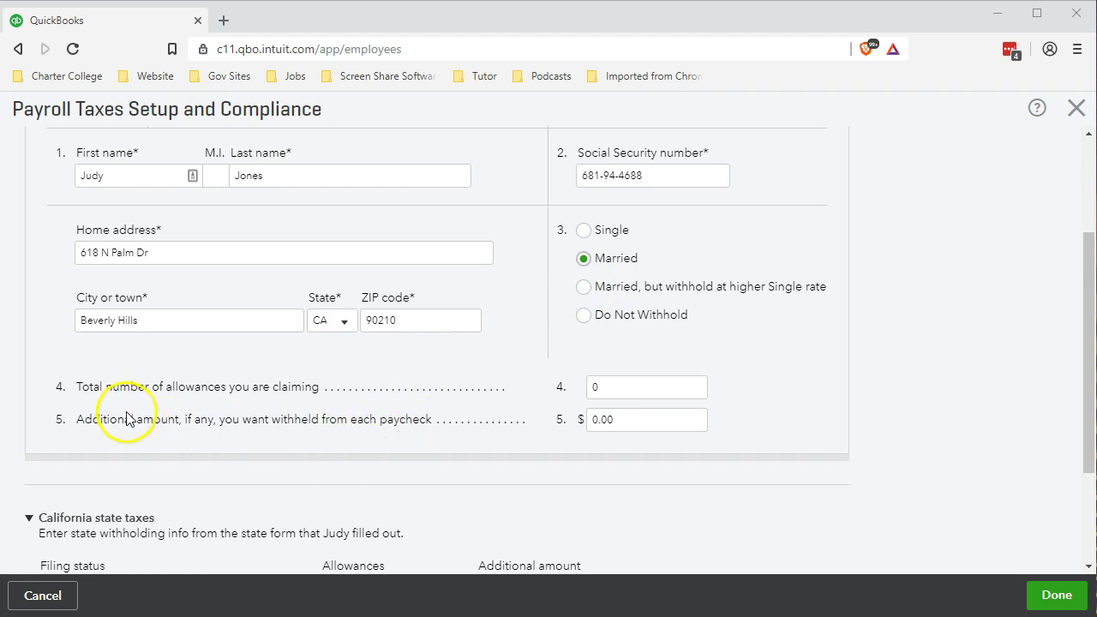
pyautogui.click(600, 385)
pyautogui.write('3')
pyautogui.press('Tab')
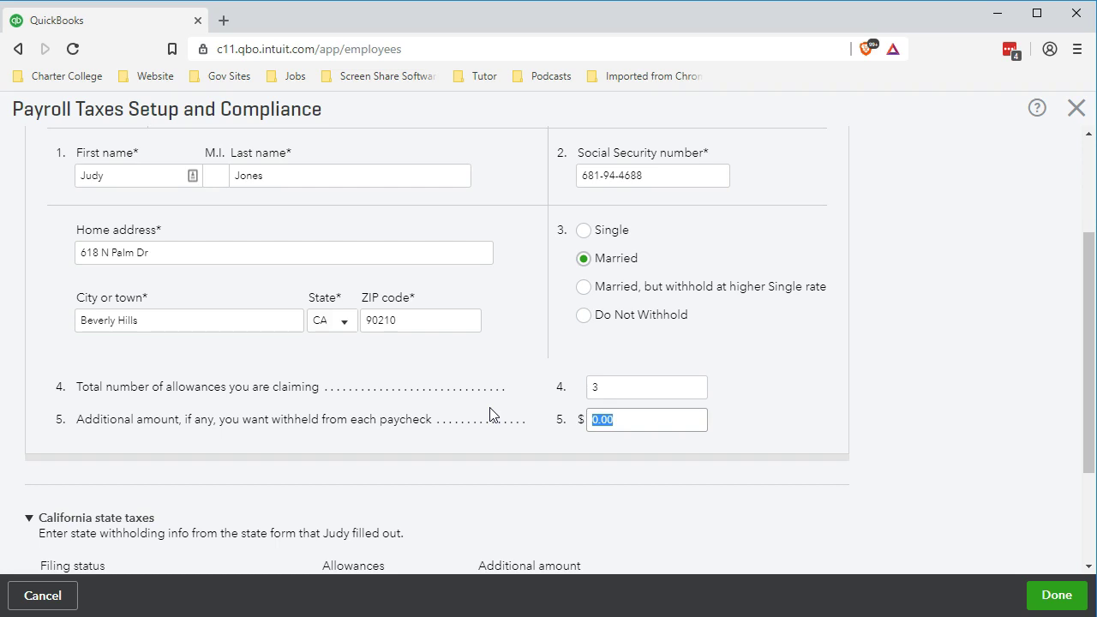
# - Set the California state filing status to Married (one income) with 3 allowances, and save the withholdings
pyautogui.scroll(-2, 489, 414)
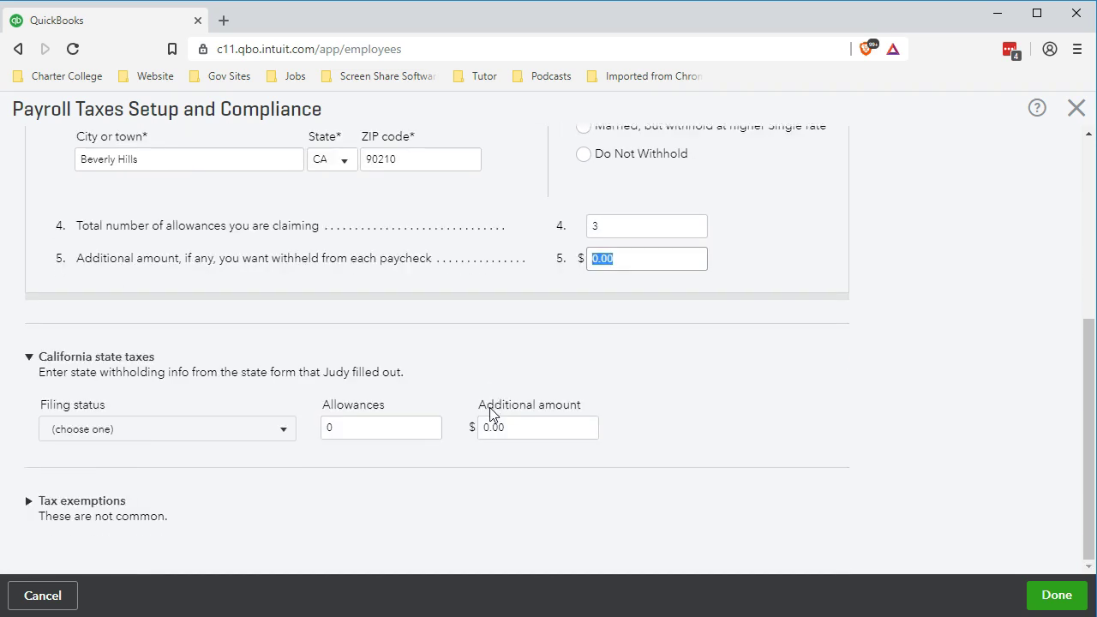
pyautogui.click(326, 425)
pyautogui.click(275, 434)
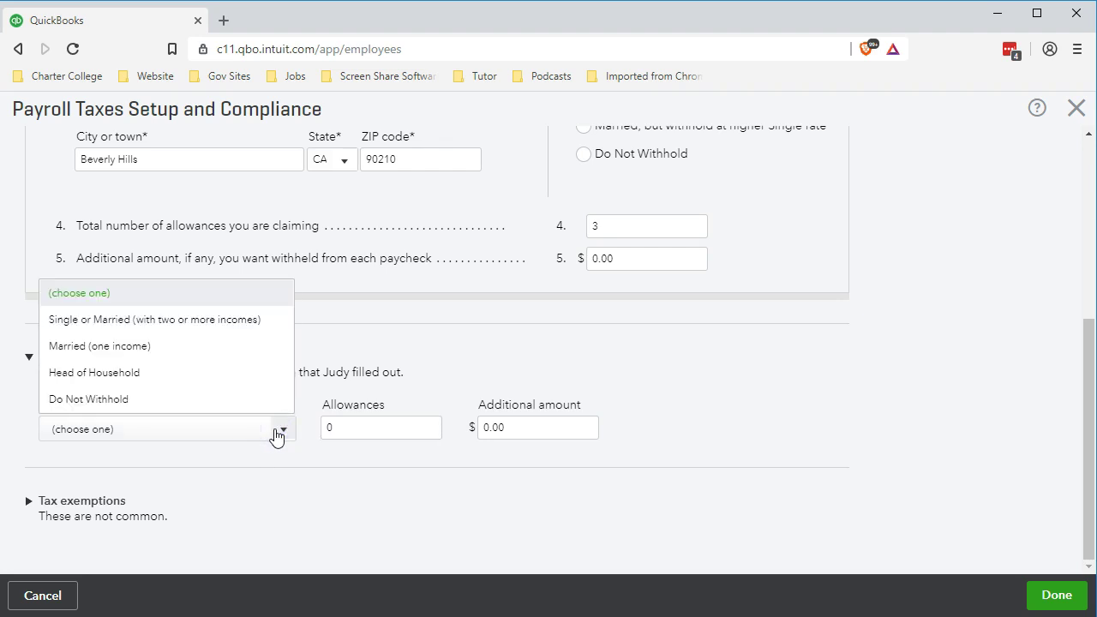
pyautogui.click(225, 352)
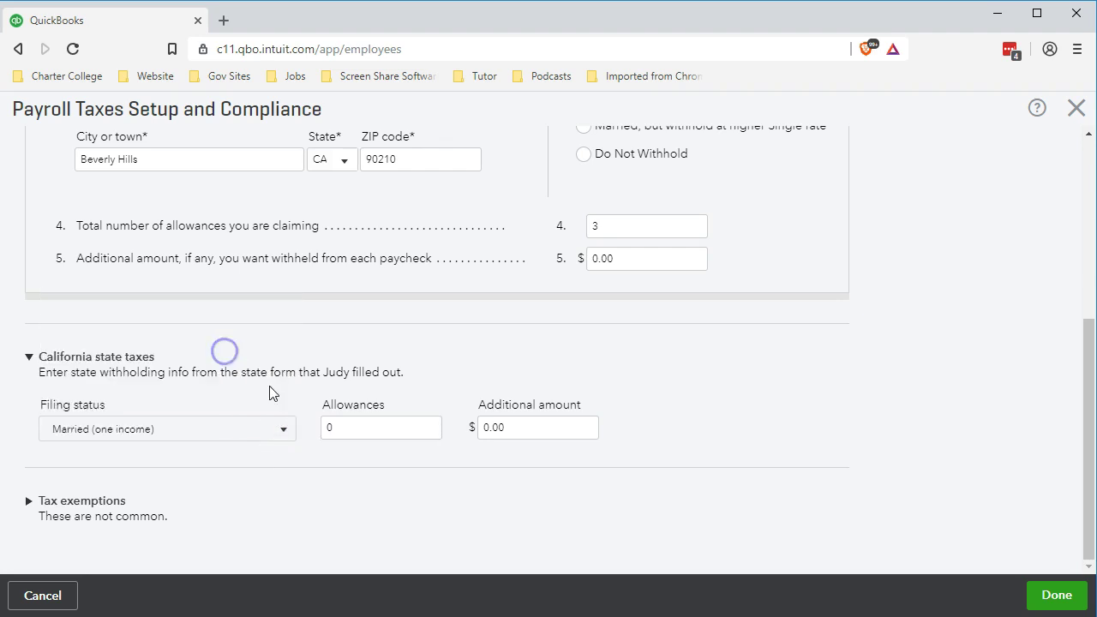
pyautogui.click(352, 426)
pyautogui.write('3')
pyautogui.click(680, 397)
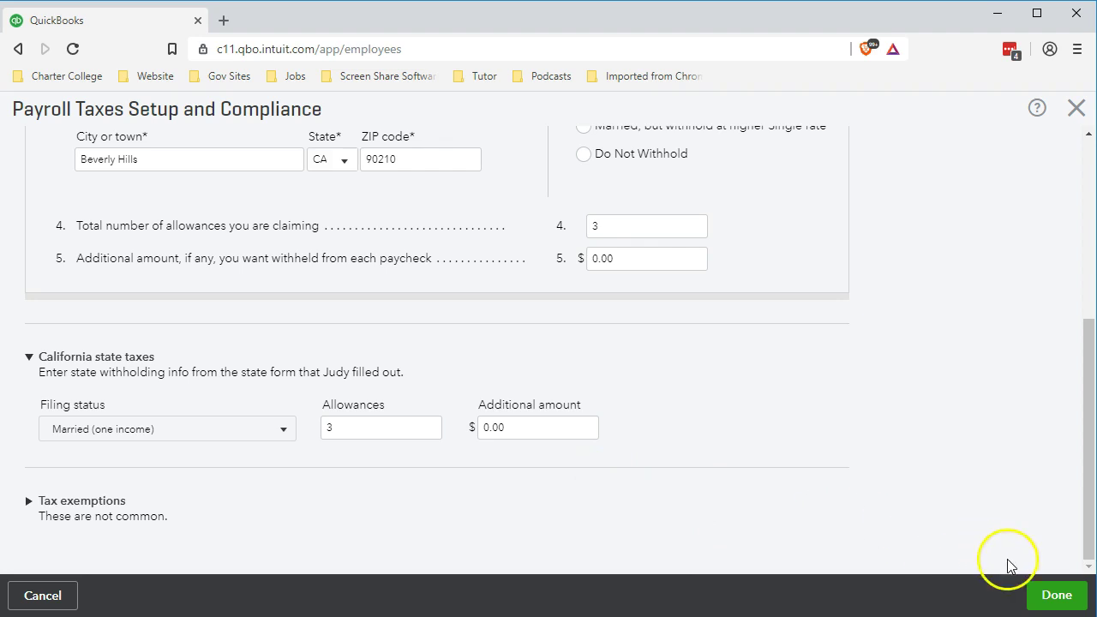
pyautogui.click(1041, 596)
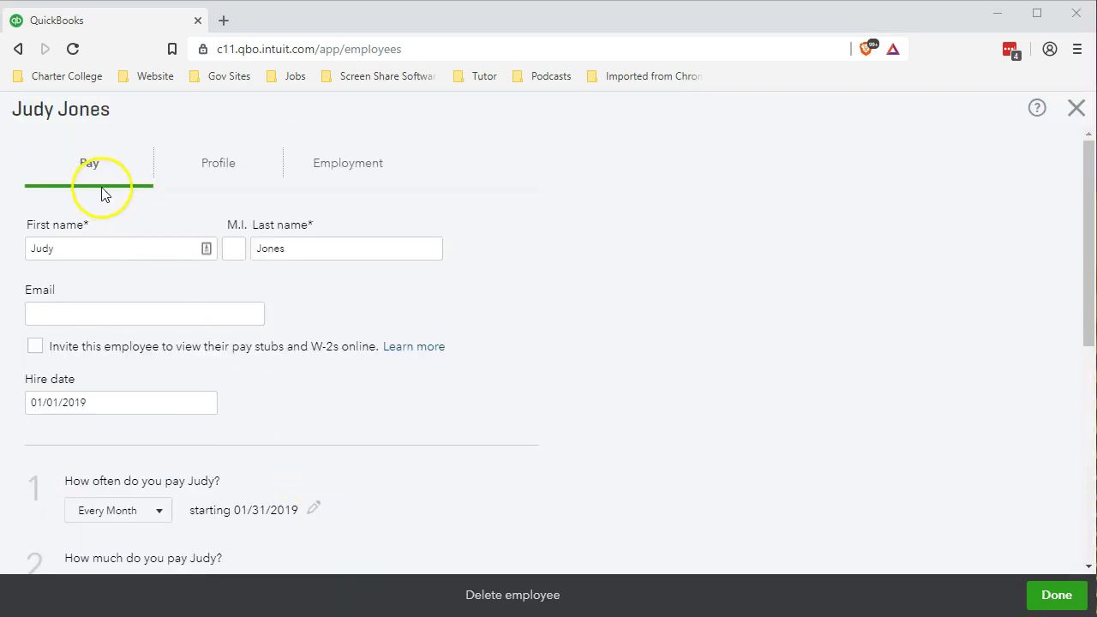
# - Open the employee's deductions and choose Bank 401(k) - 401(k) as the deduction/contribution
pyautogui.scroll(-3, 420, 380)
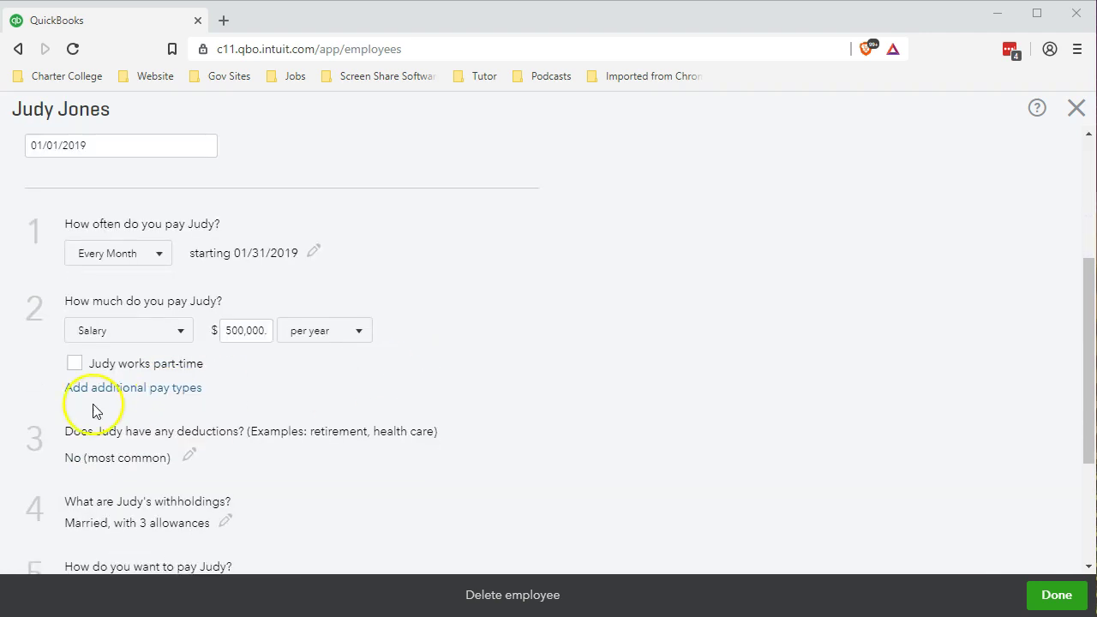
pyautogui.scroll(-1, 39, 441)
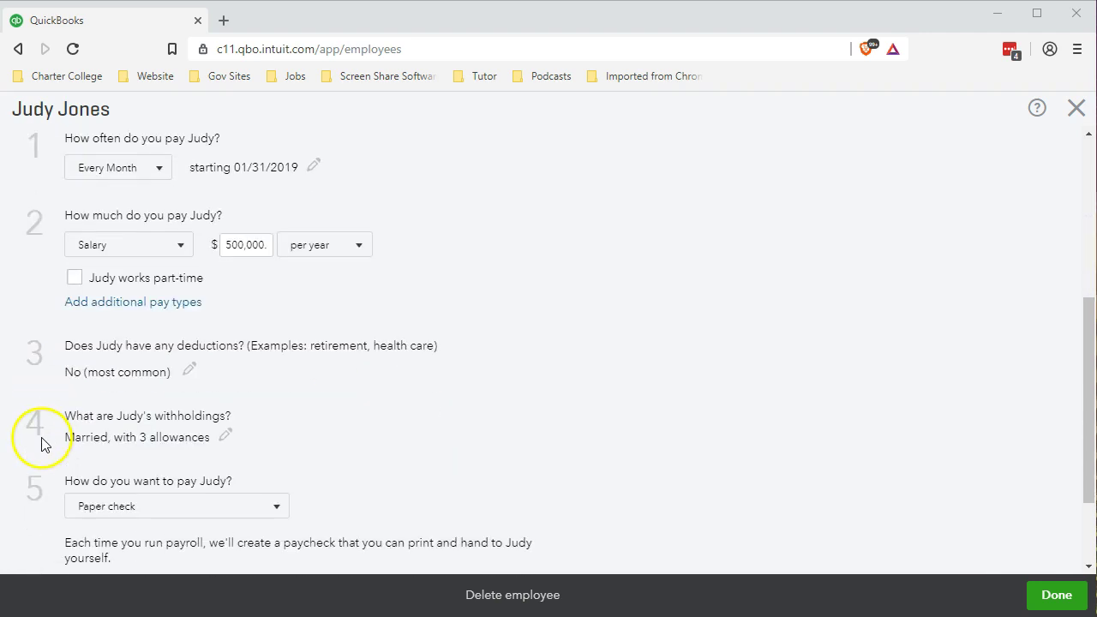
pyautogui.click(189, 370)
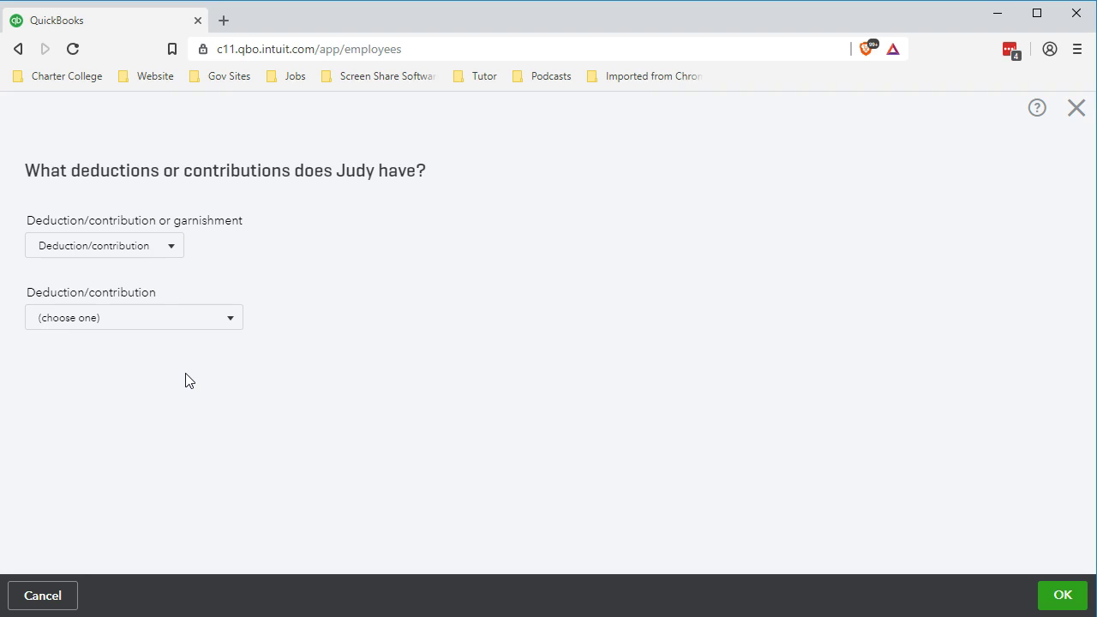
pyautogui.click(93, 576)
pyautogui.click(230, 318)
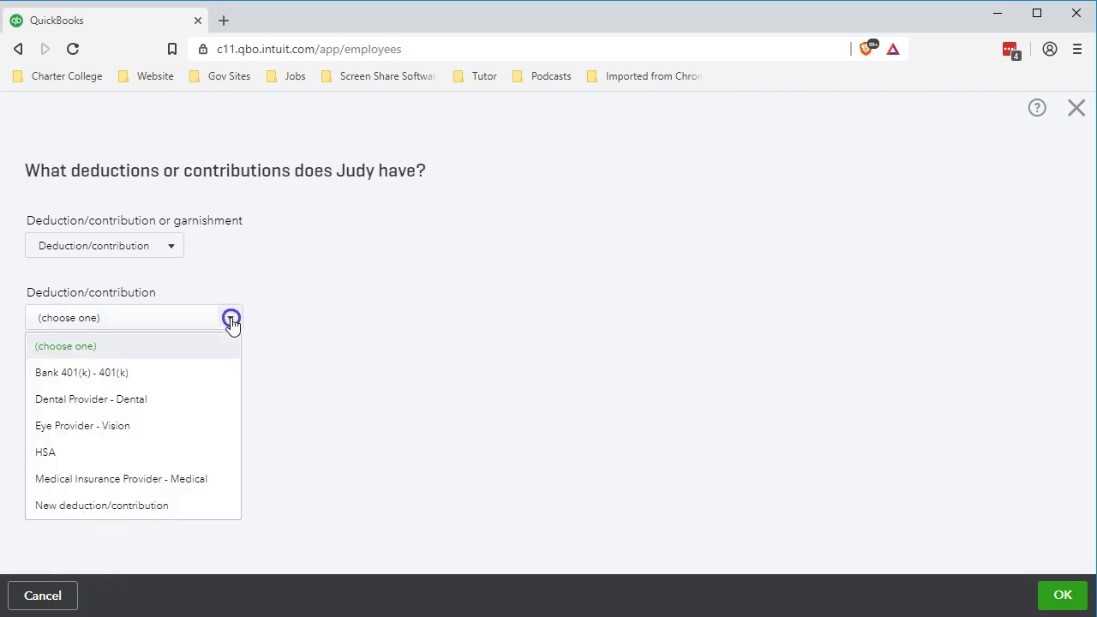
pyautogui.click(178, 369)
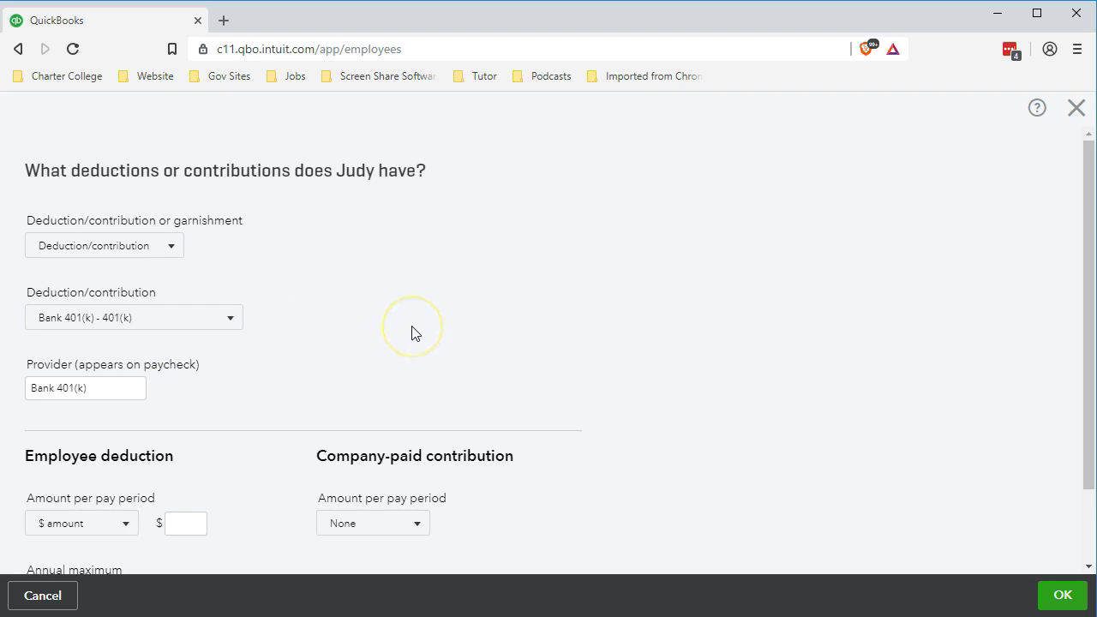
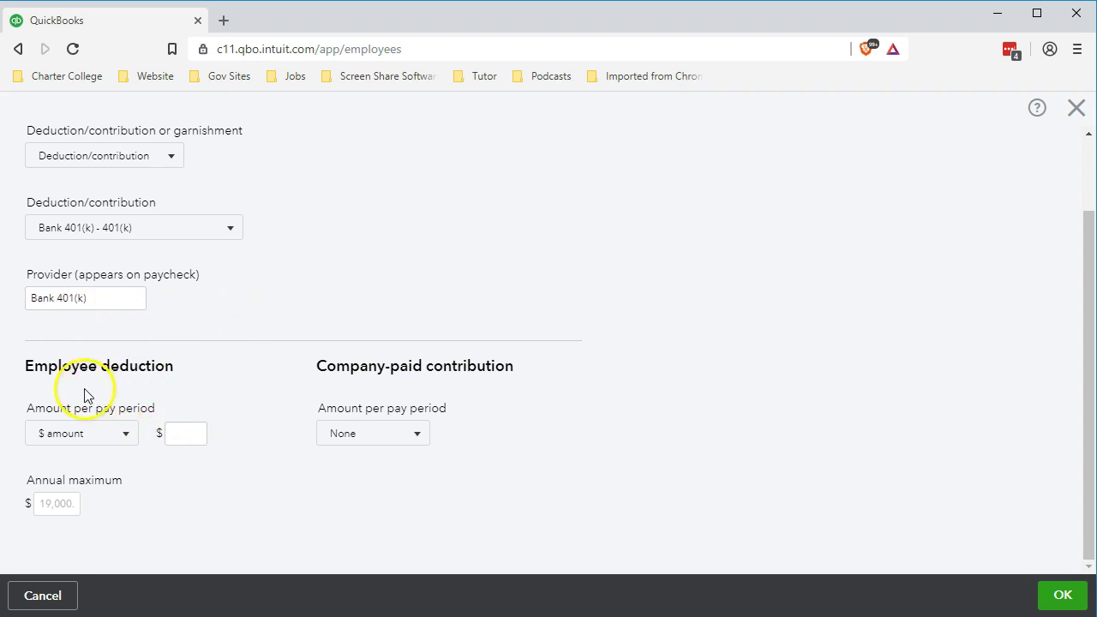
# - Set the employee's 401(k) deduction to $3,500 per pay period
pyautogui.click(182, 433)
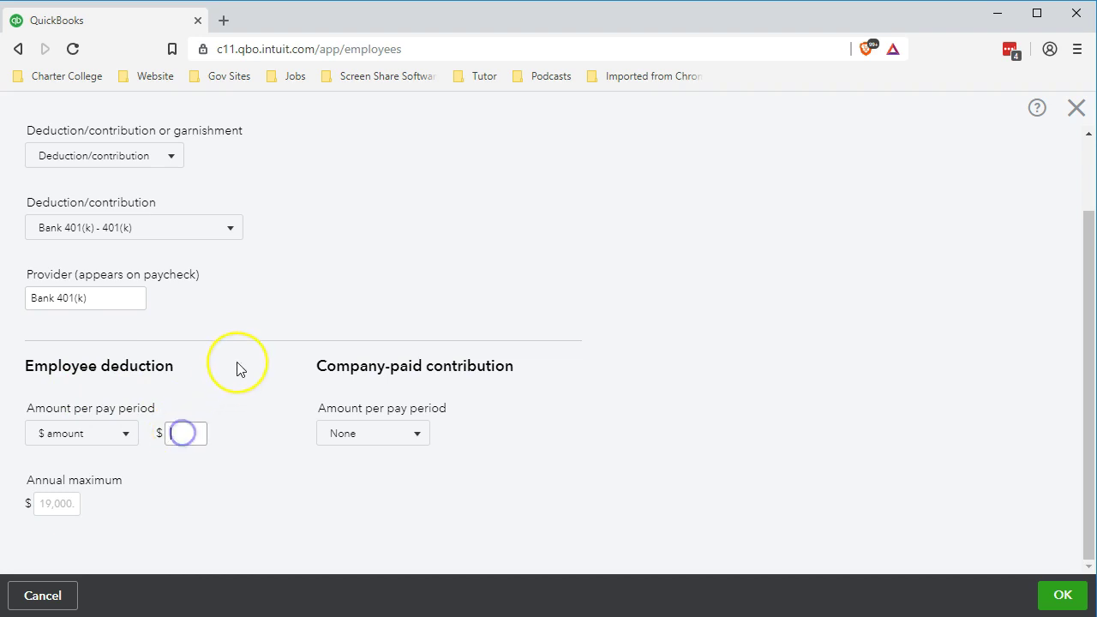
pyautogui.write('3500')
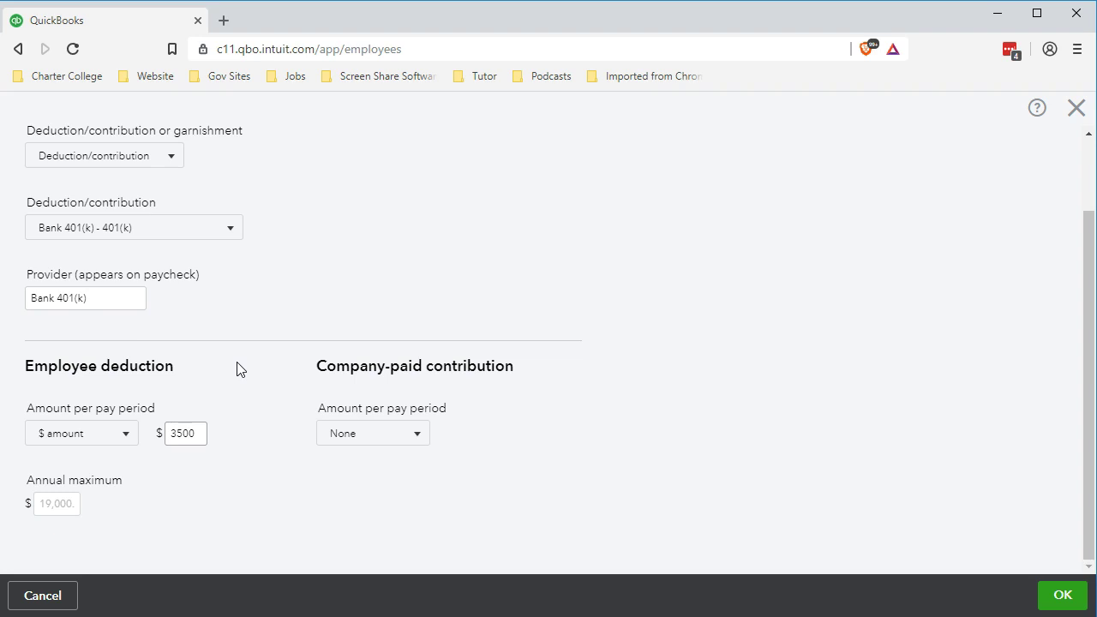
pyautogui.click(255, 510)
pyautogui.click(241, 415)
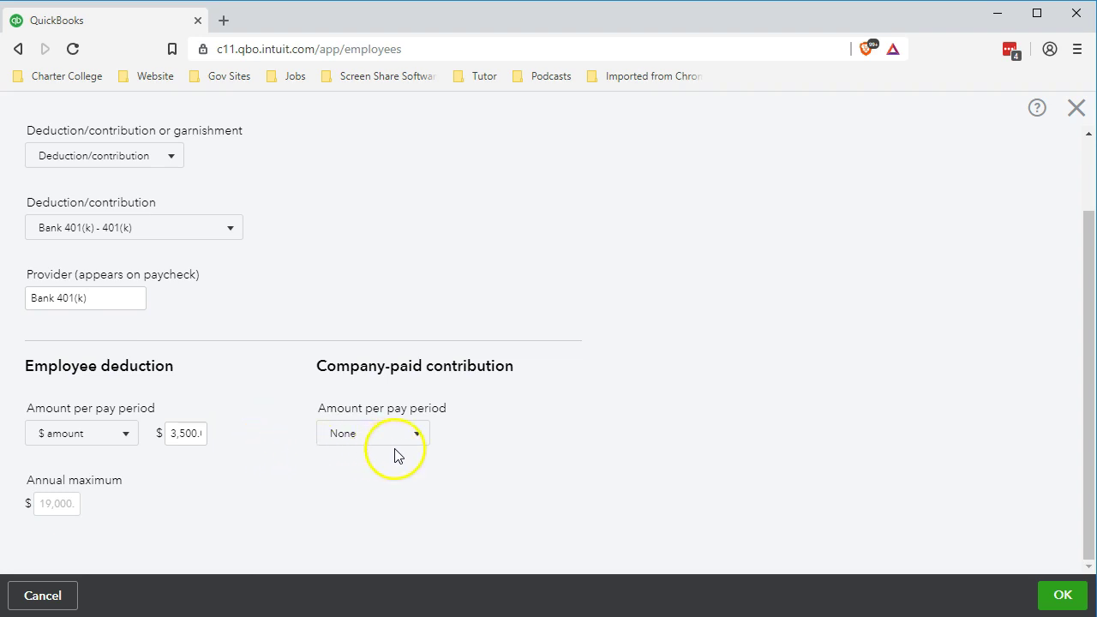
# - Set the company-paid 401(k) contribution to a dollar amount of $1,750 per pay period, and save the deduction
pyautogui.click(416, 435)
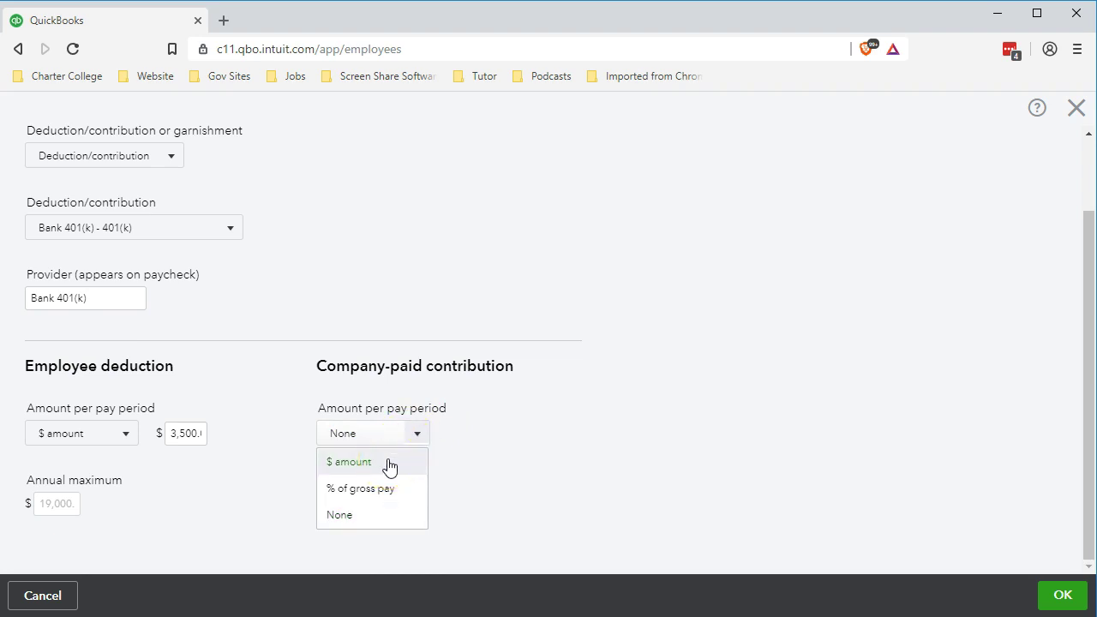
pyautogui.click(389, 463)
pyautogui.click(481, 437)
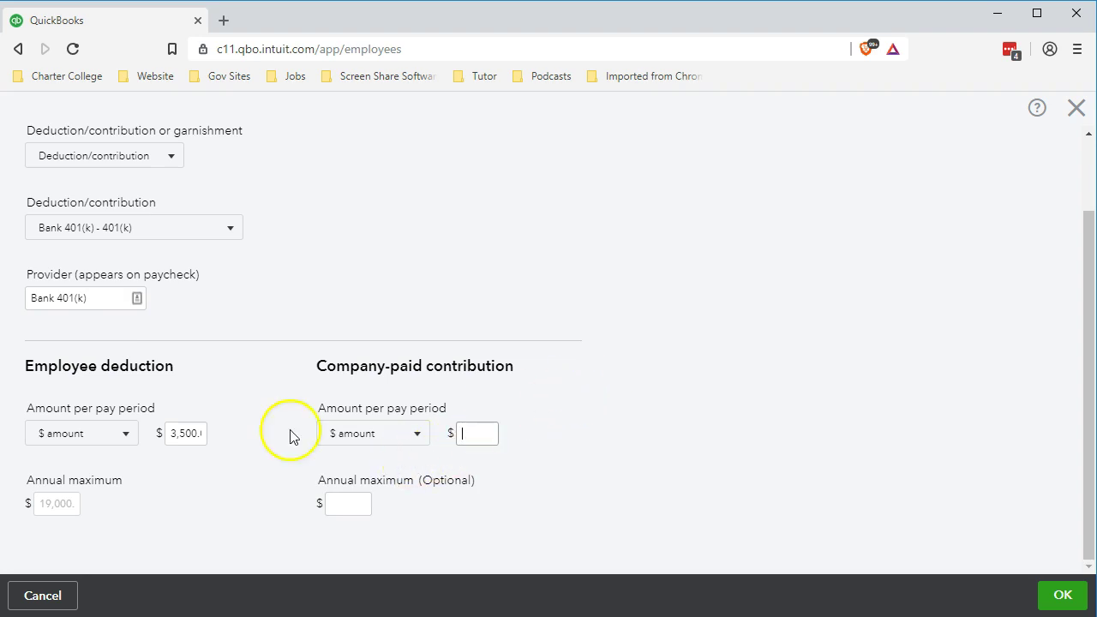
pyautogui.click(126, 435)
pyautogui.click(129, 434)
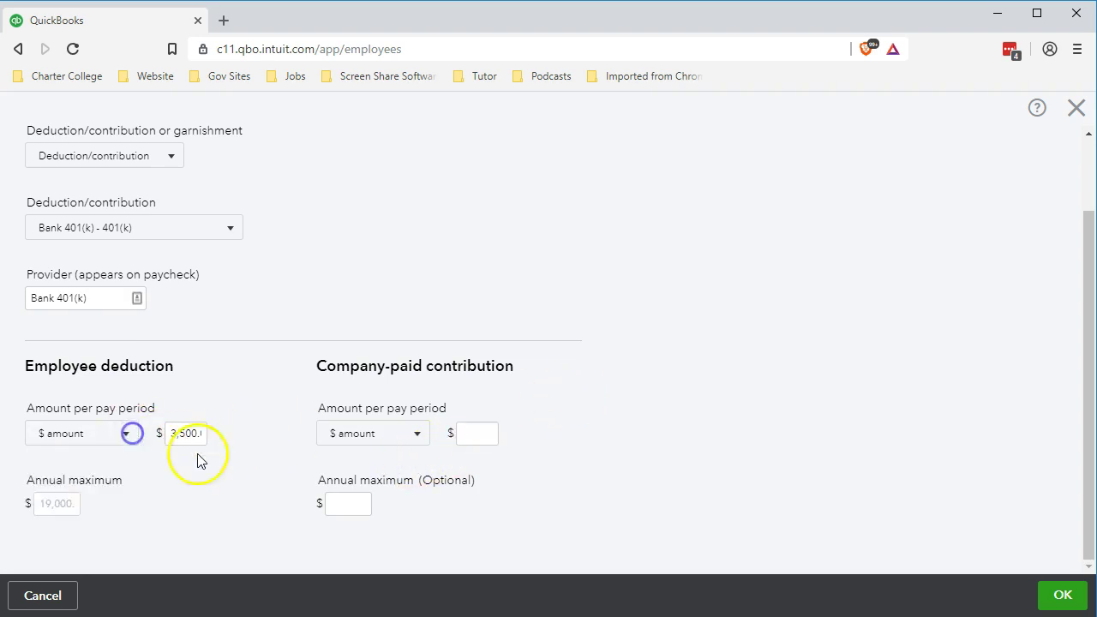
pyautogui.click(473, 433)
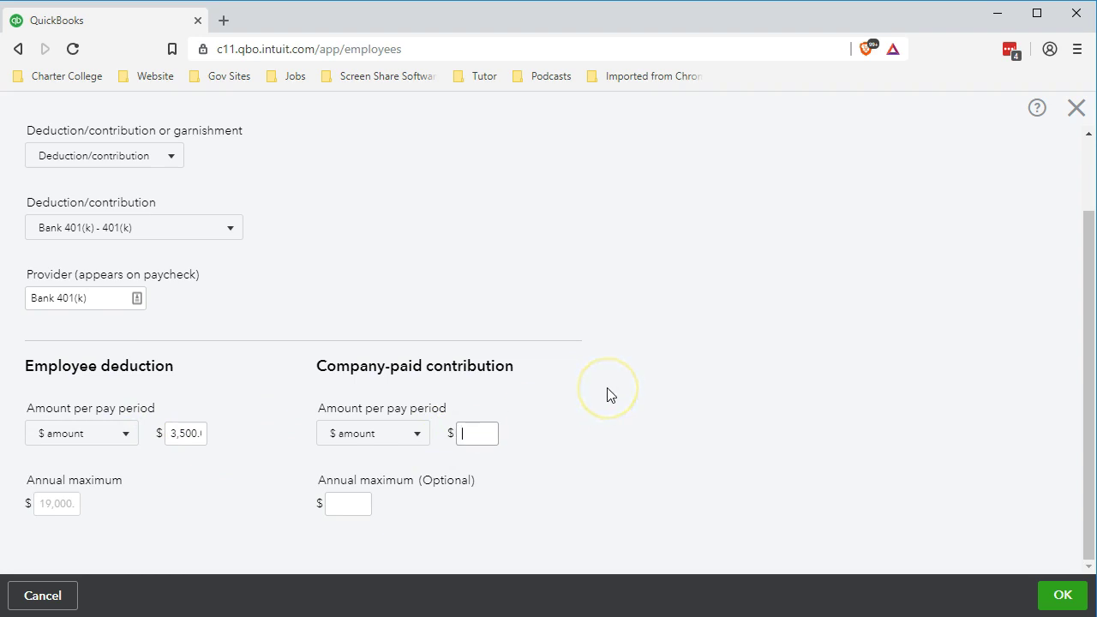
pyautogui.write('1750')
pyautogui.click(609, 392)
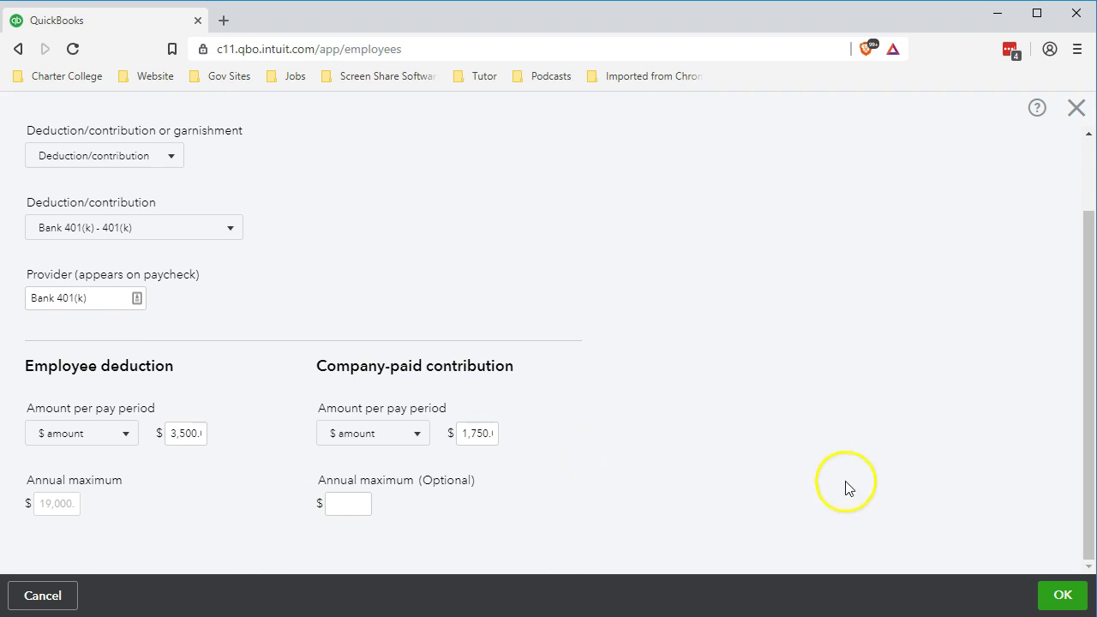
pyautogui.click(1057, 597)
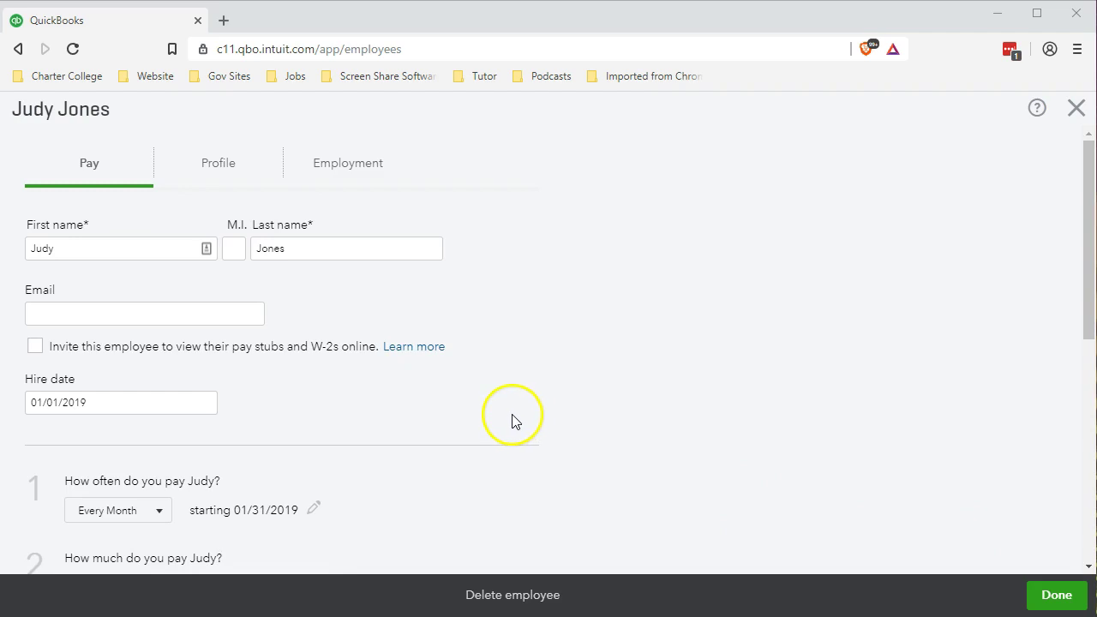
# - Open the employee's additional pay types and expand the list of less common ways to pay
pyautogui.scroll(-1, 510, 420)
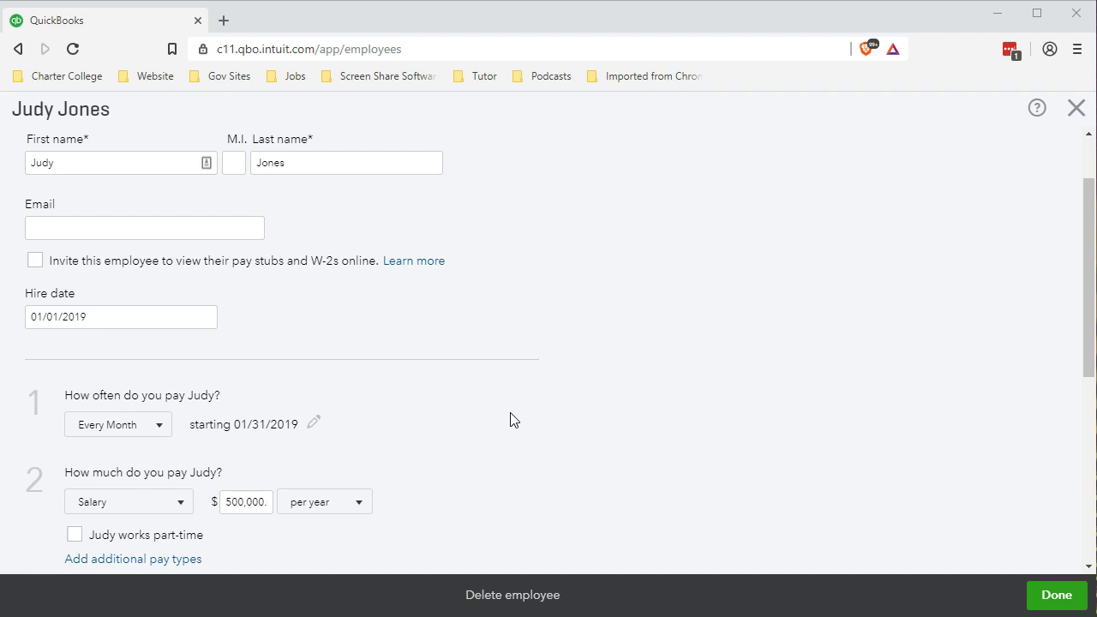
pyautogui.scroll(-1, 510, 419)
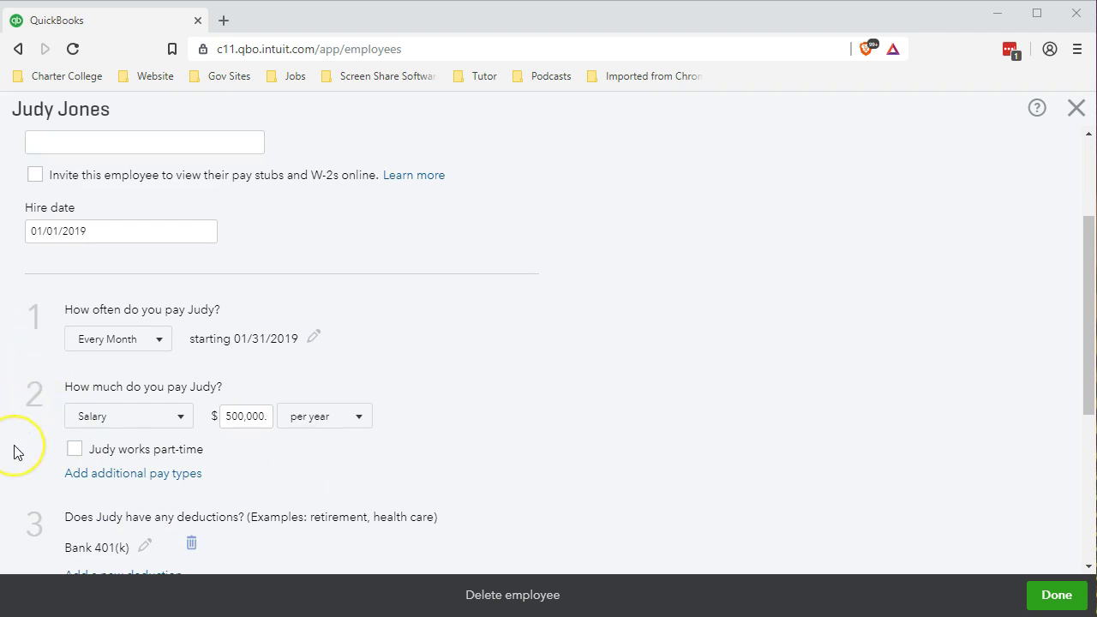
pyautogui.scroll(-1, 14, 453)
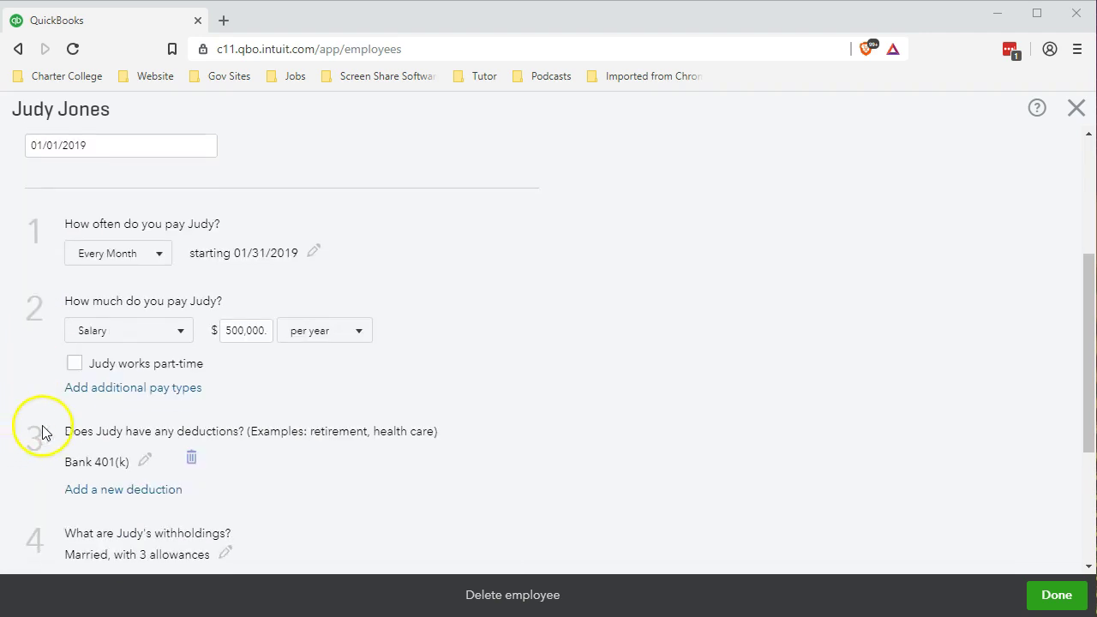
pyautogui.click(160, 396)
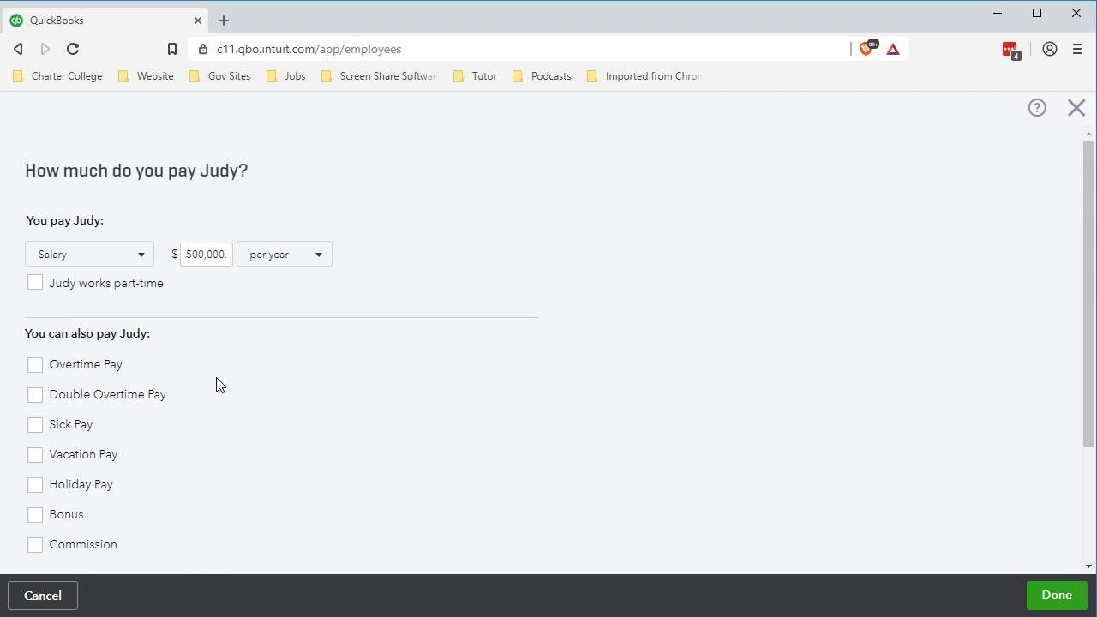
pyautogui.scroll(-1, 217, 384)
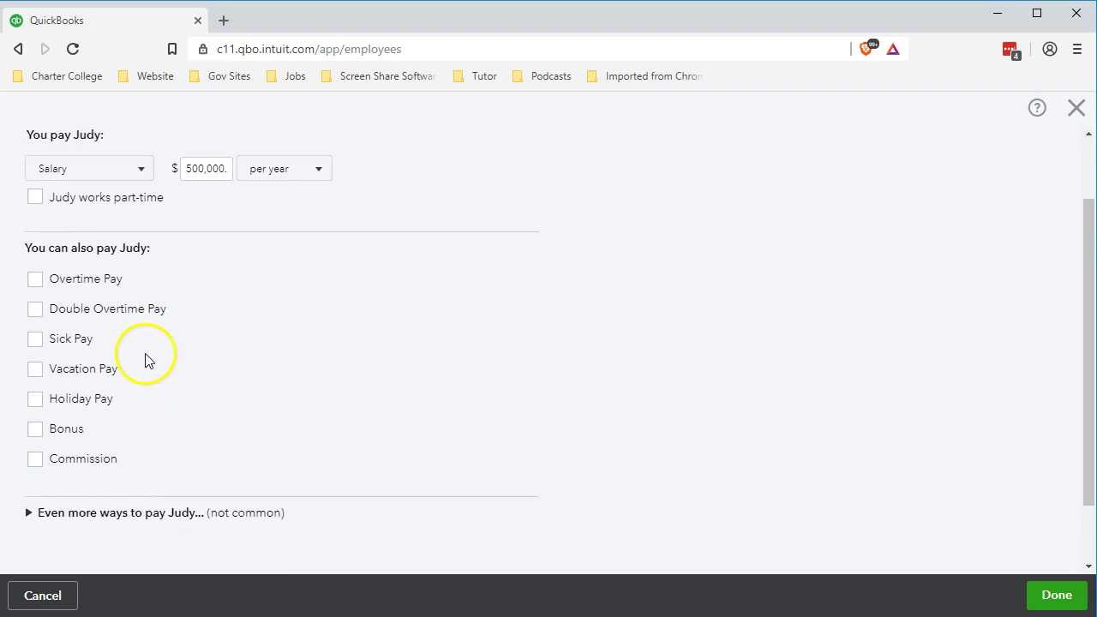
pyautogui.scroll(-1, 246, 360)
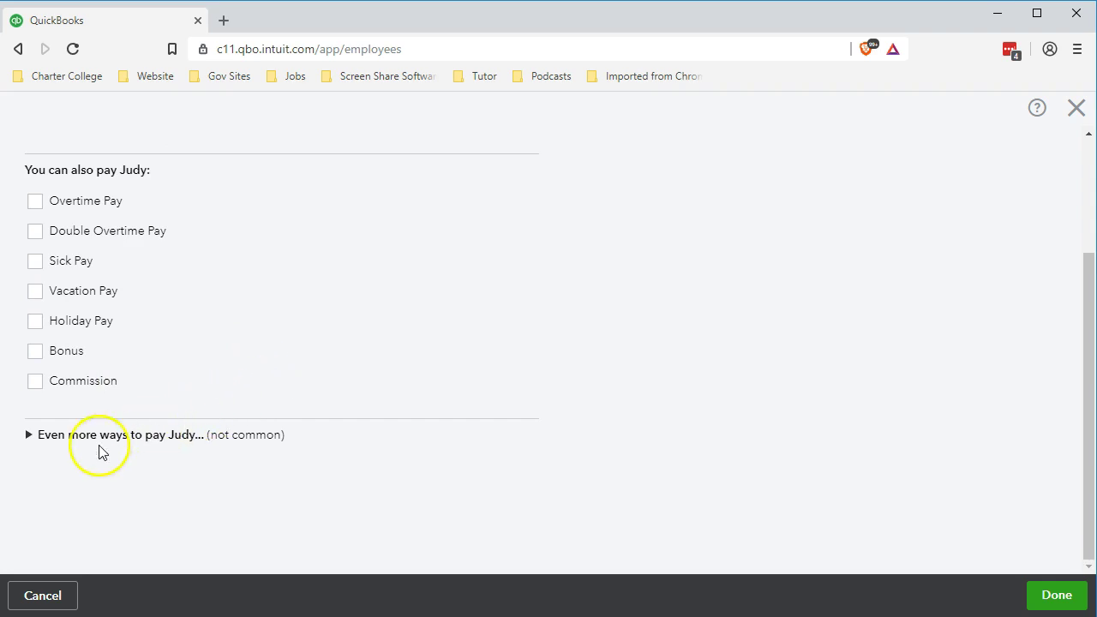
pyautogui.click(29, 442)
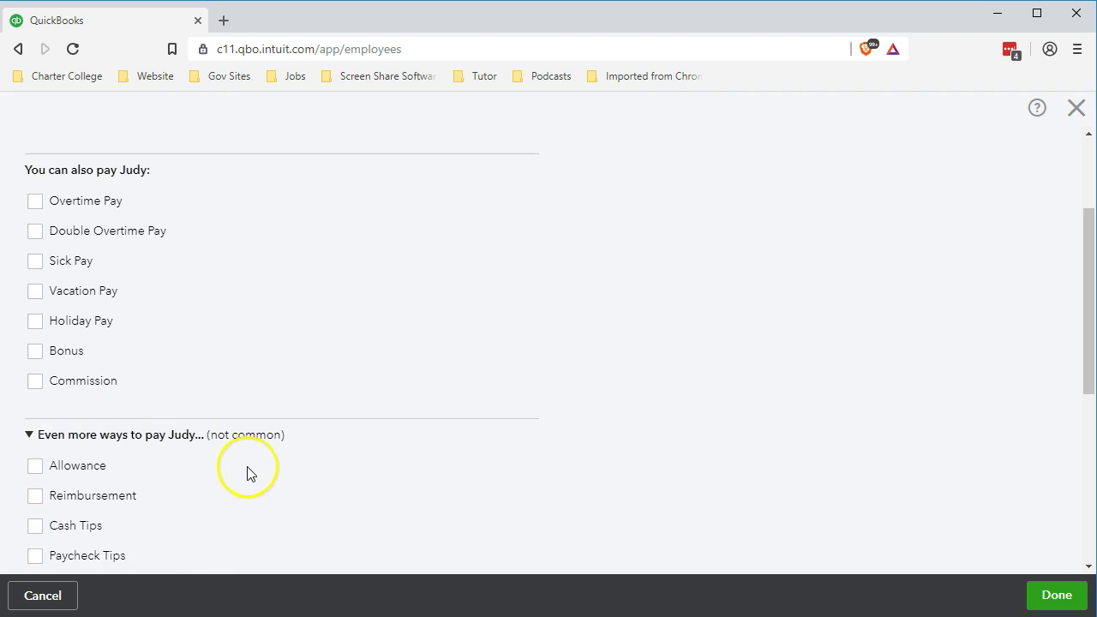
# - Add S-Corp Owners Health Insurance with a recurring amount of $2,000.00, and save the pay types
pyautogui.scroll(-2, 249, 473)
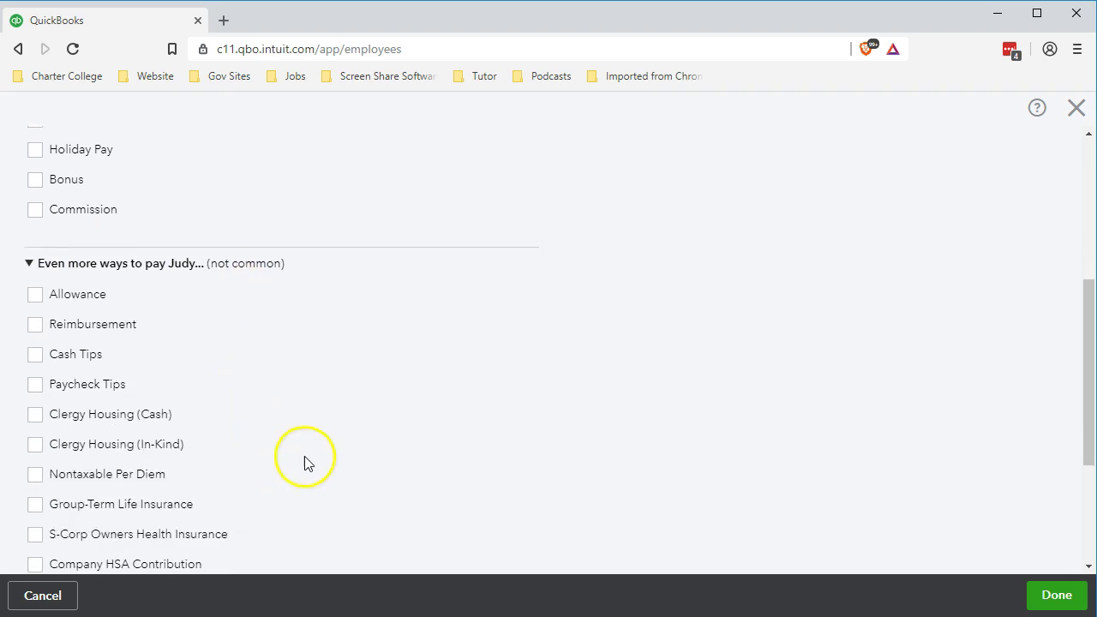
pyautogui.scroll(-2, 349, 453)
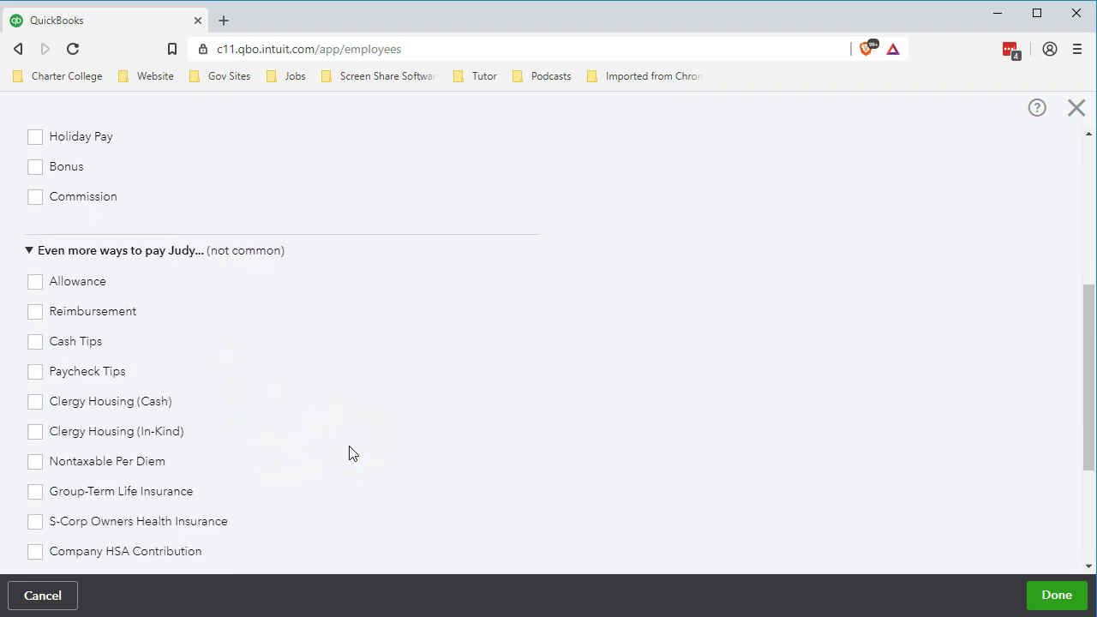
pyautogui.click(99, 396)
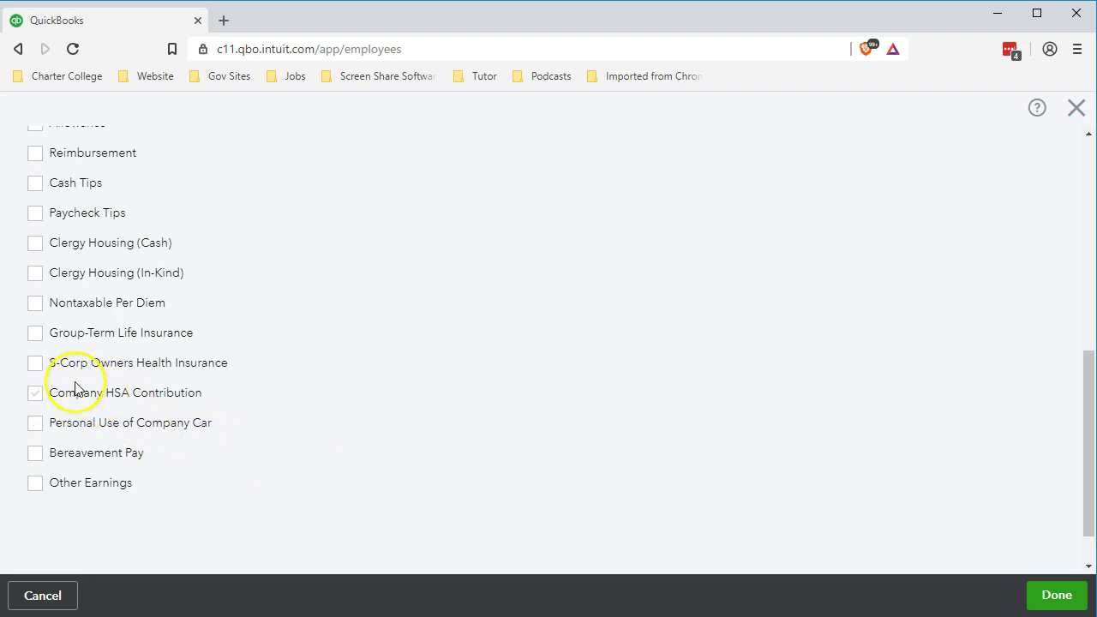
pyautogui.click(34, 363)
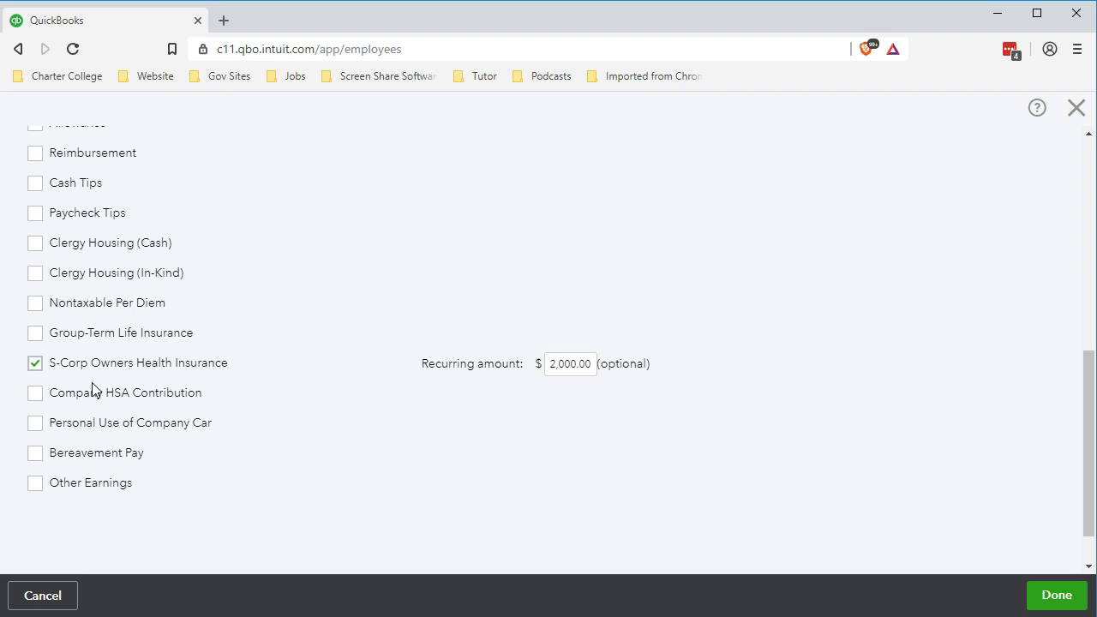
pyautogui.click(1049, 602)
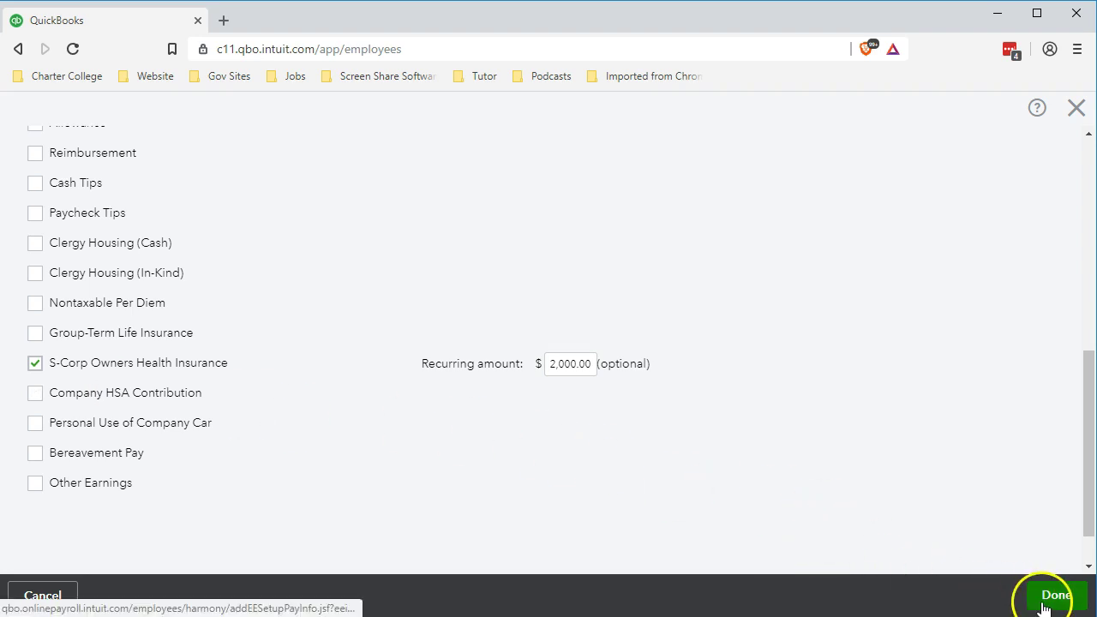
# - Review the employee's pay setup, including pay types, deductions, withholdings and the payment method options
pyautogui.scroll(2, 324, 363)
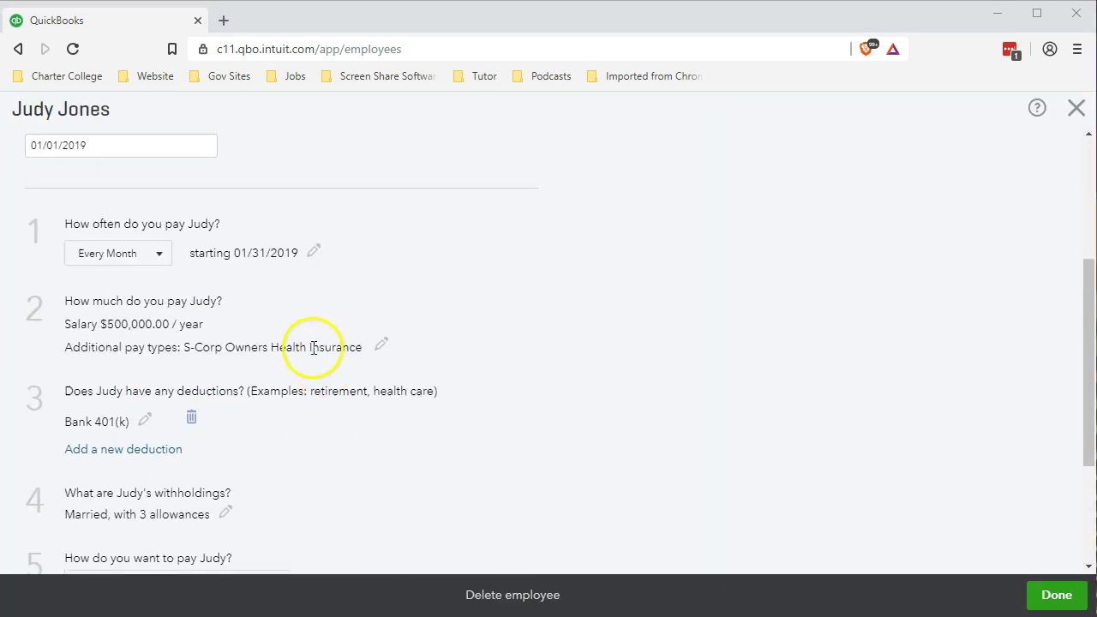
pyautogui.scroll(-1, 29, 245)
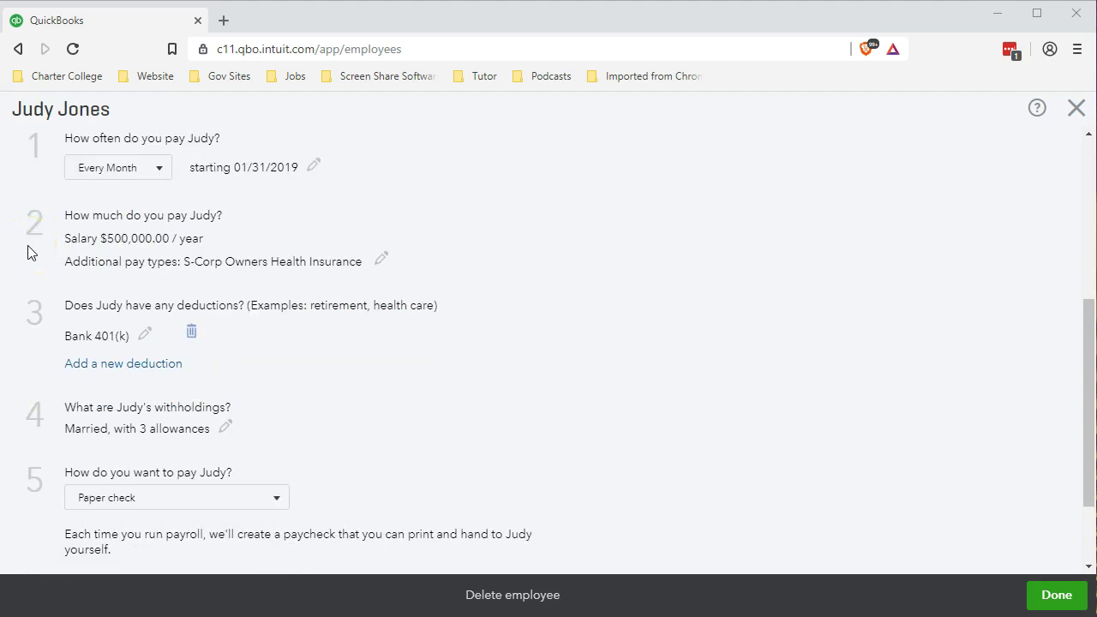
pyautogui.scroll(-1, 28, 252)
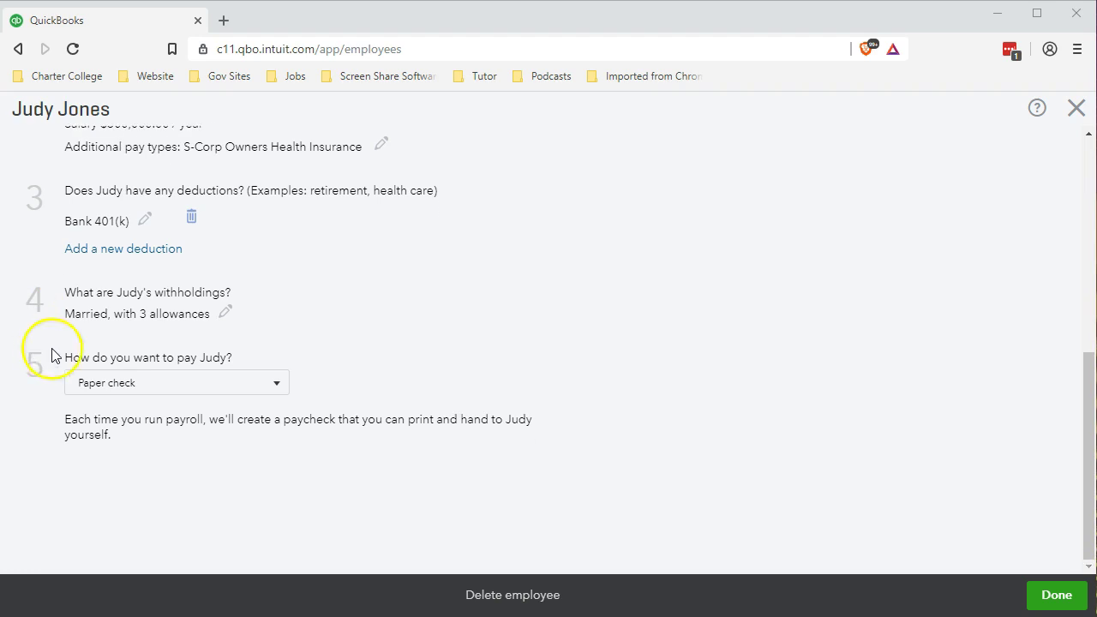
pyautogui.click(268, 388)
pyautogui.click(268, 388)
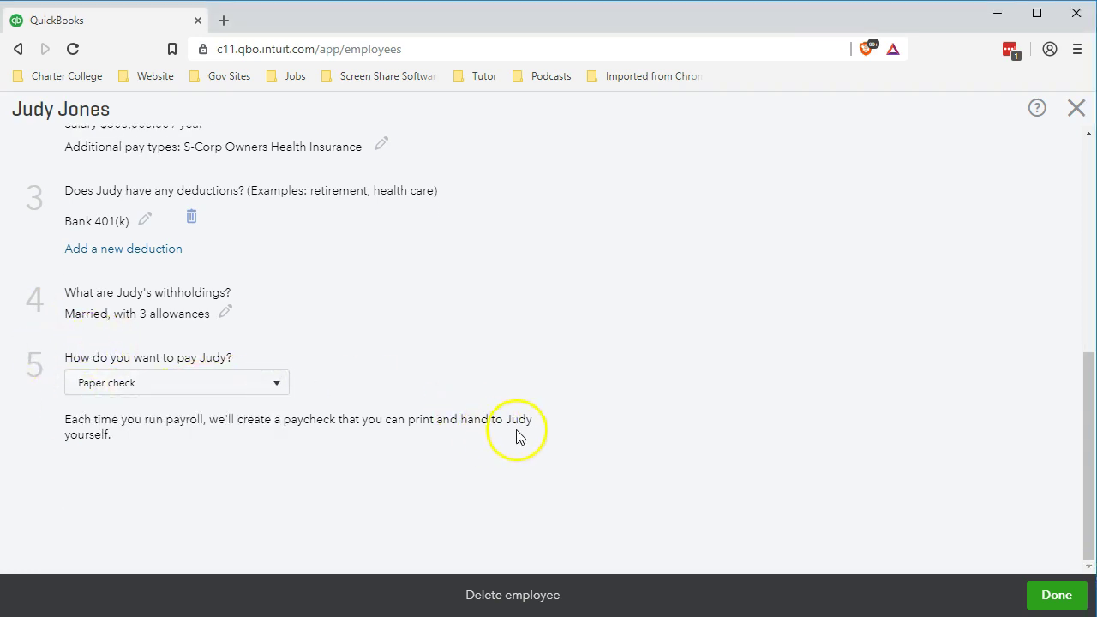
# - In the employee's profile, set the gender to Female, enter the birth date, and save the changes
pyautogui.scroll(10, 517, 436)
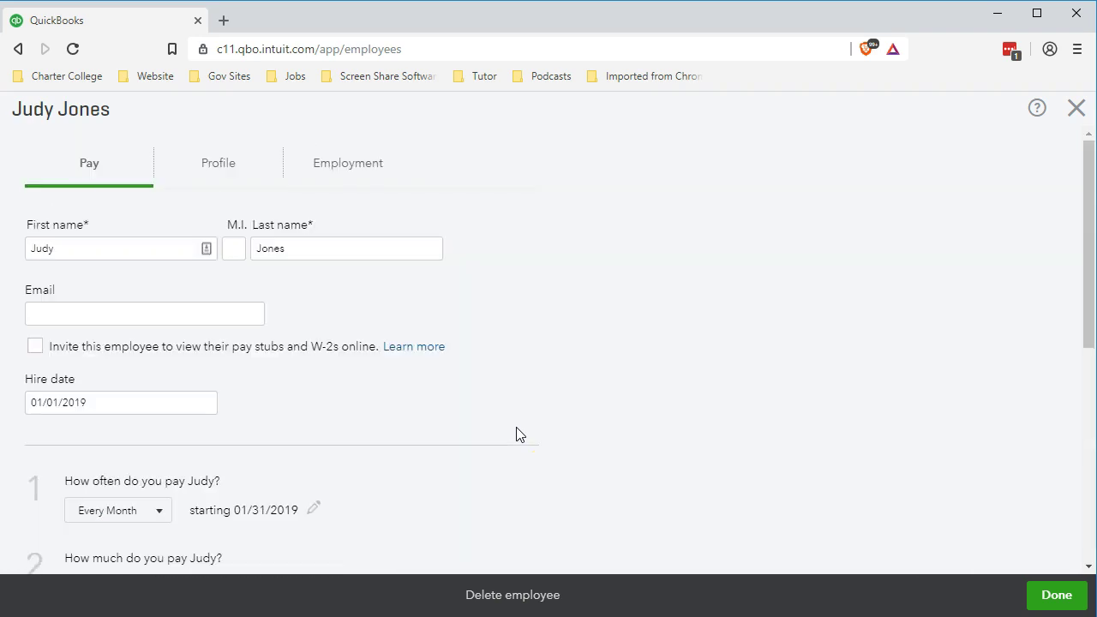
pyautogui.click(216, 166)
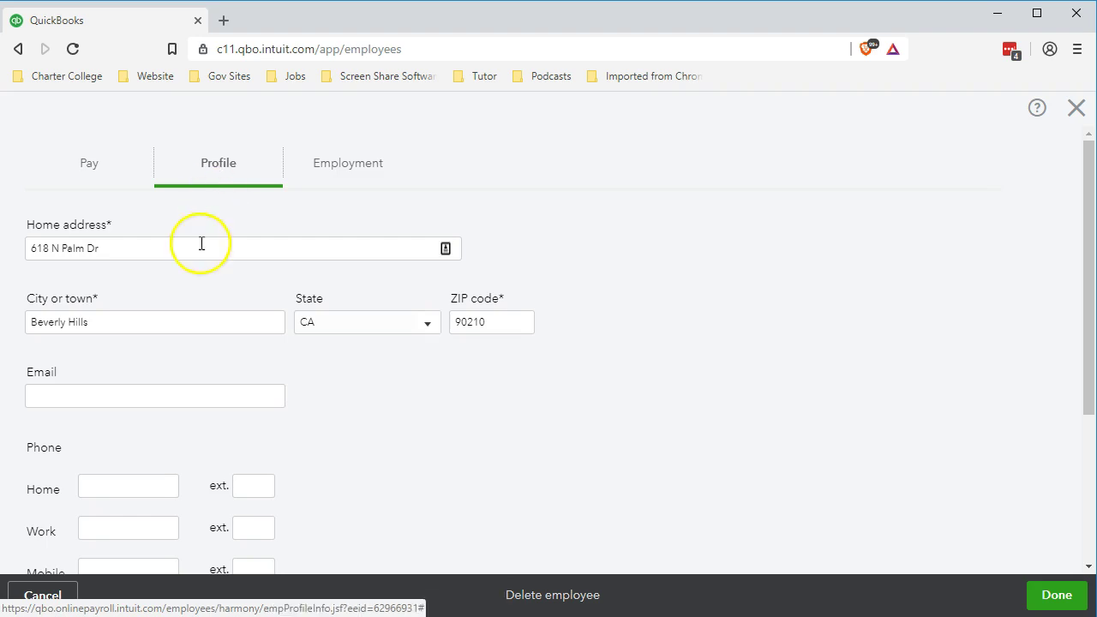
pyautogui.scroll(-1, 343, 361)
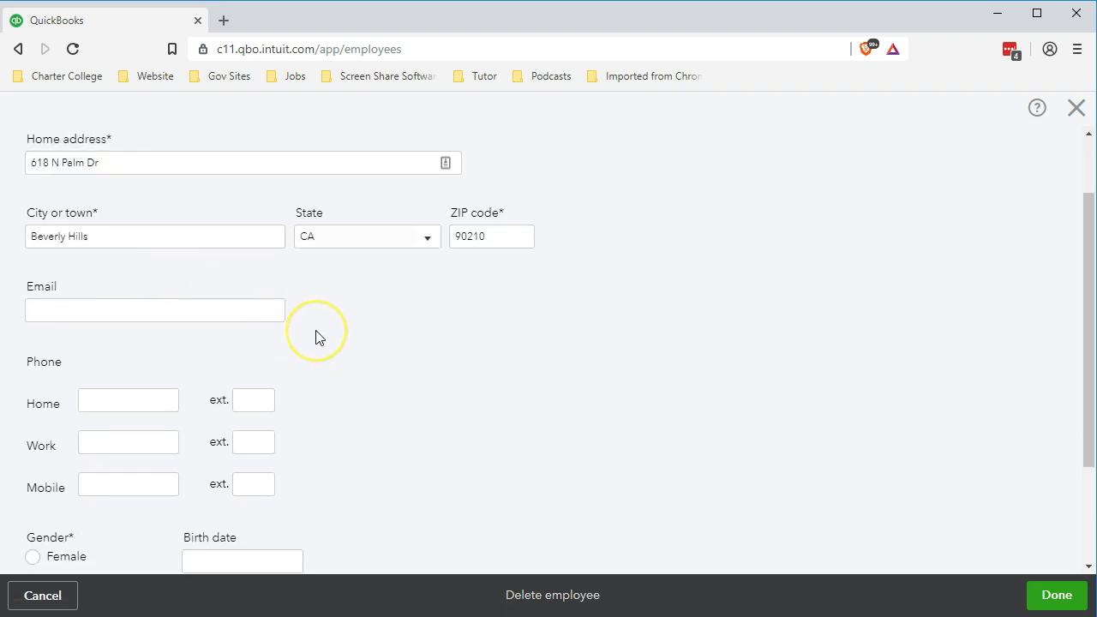
pyautogui.scroll(-1, 315, 337)
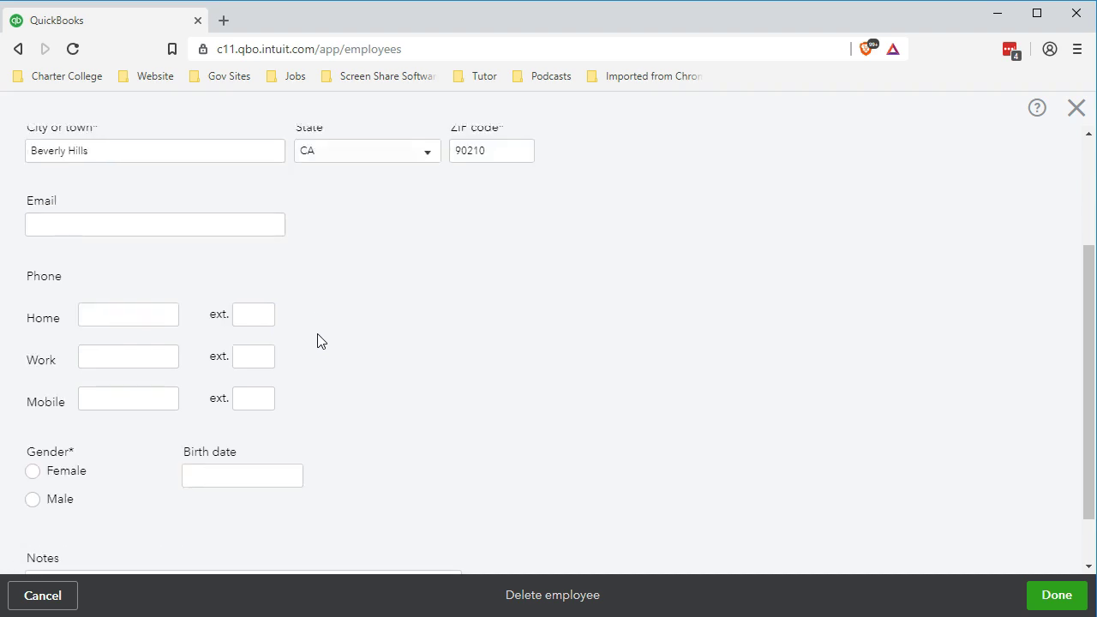
pyautogui.scroll(-1, 323, 341)
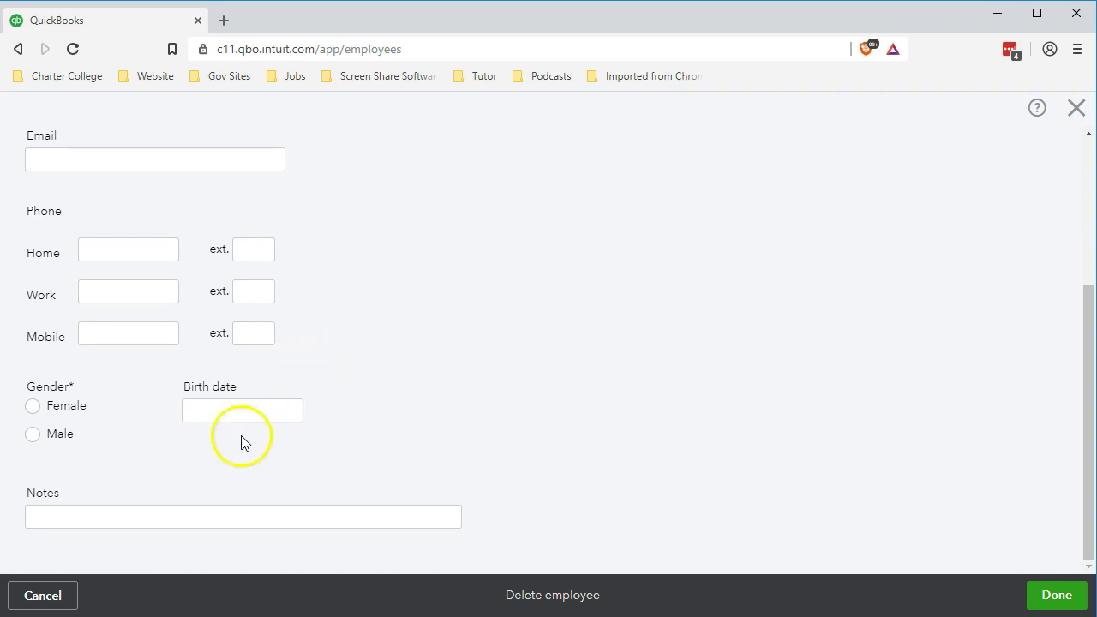
pyautogui.click(32, 406)
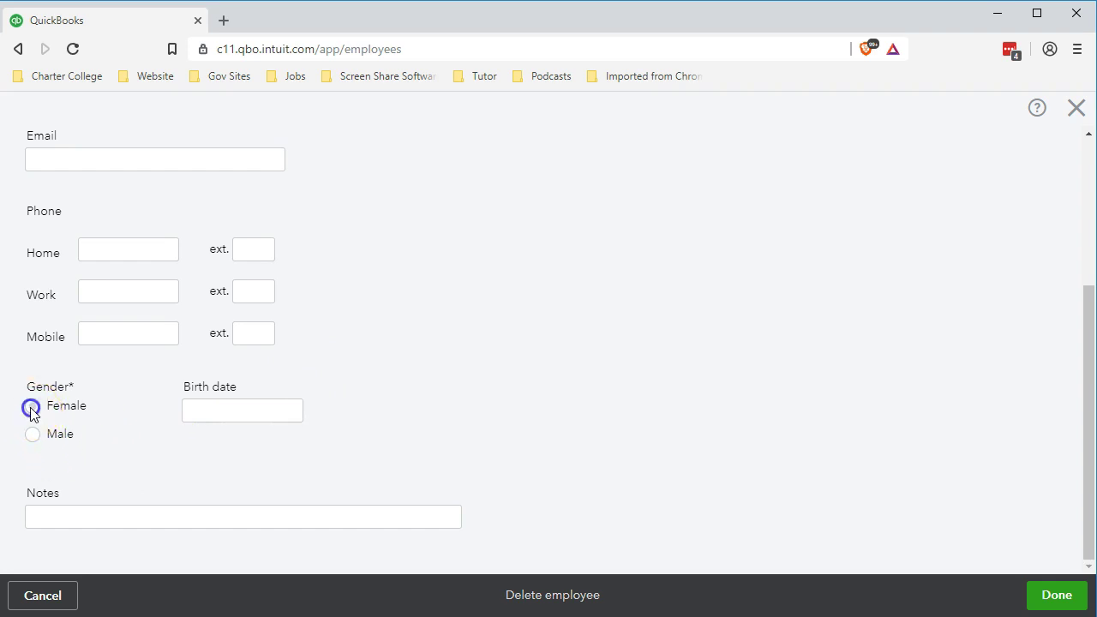
pyautogui.click(201, 412)
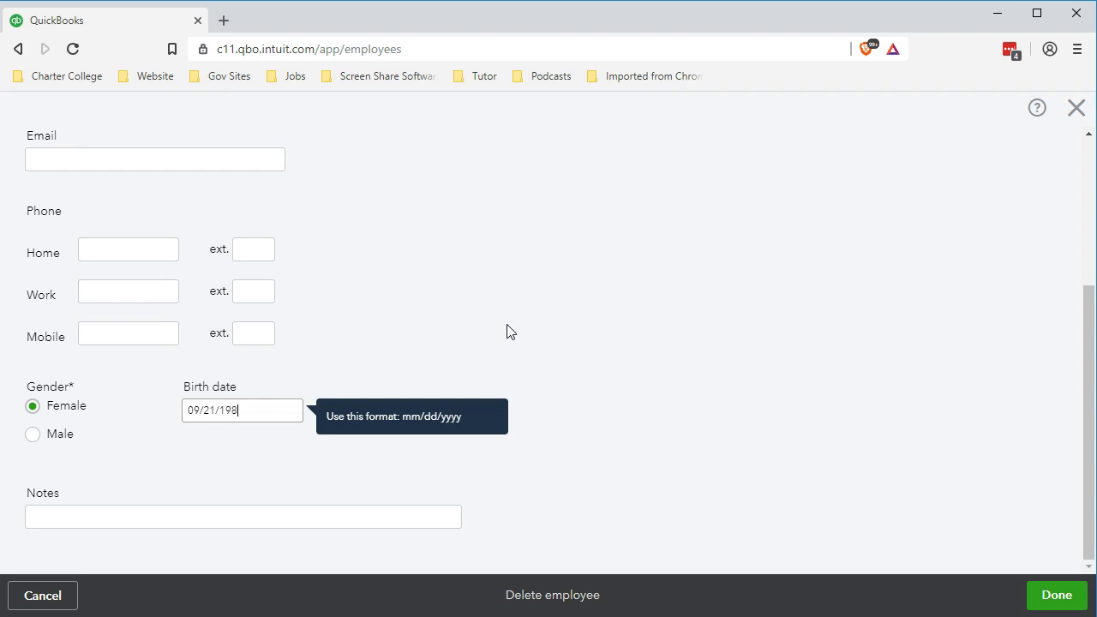
pyautogui.click(508, 332)
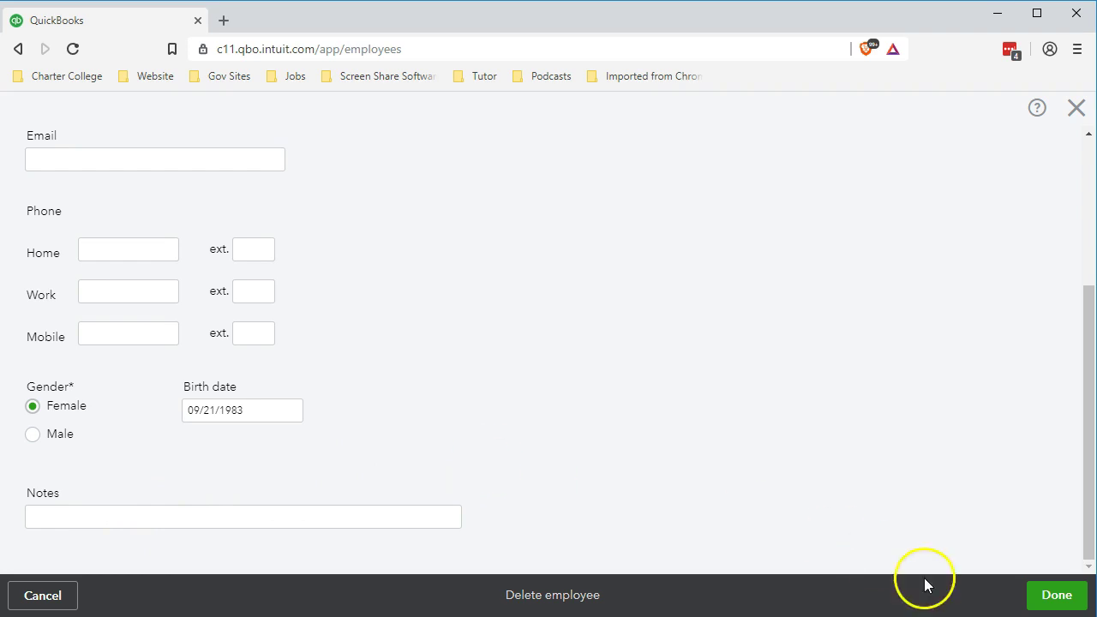
pyautogui.click(1057, 600)
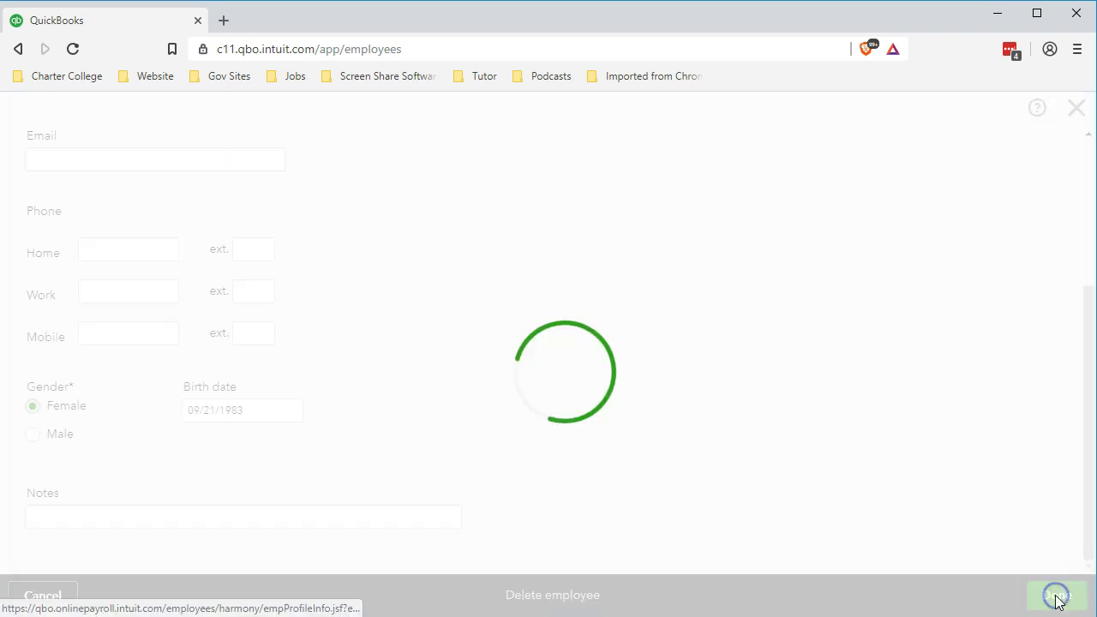
# - In the employee's employment details, mark the new-hire report as filed with the state and the completed Form I-9 as stored
pyautogui.scroll(-1, 242, 515)
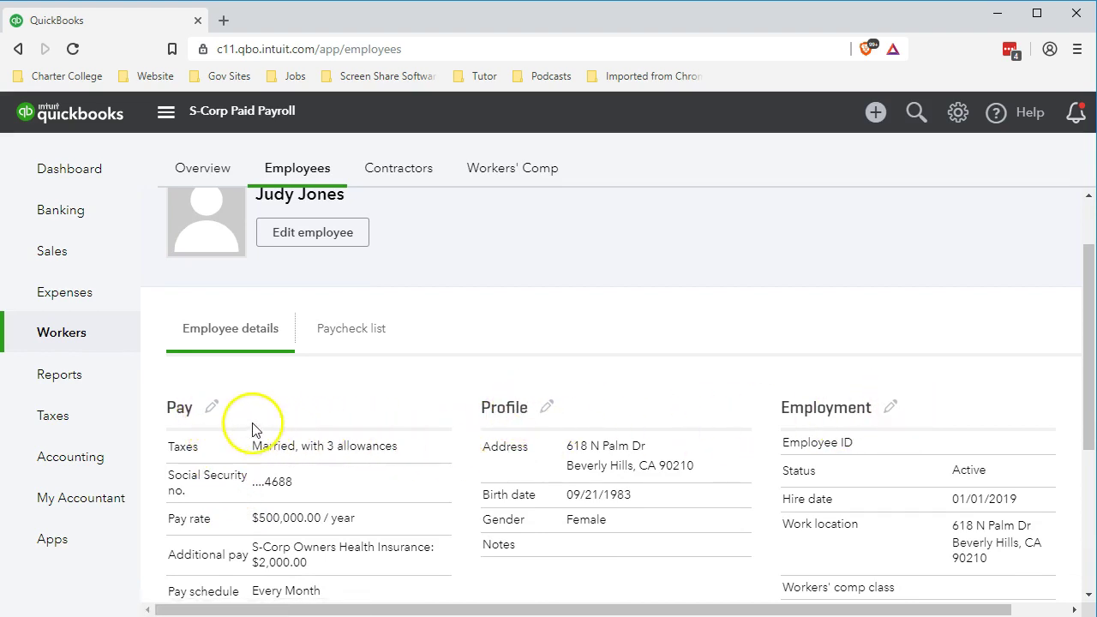
pyautogui.click(212, 407)
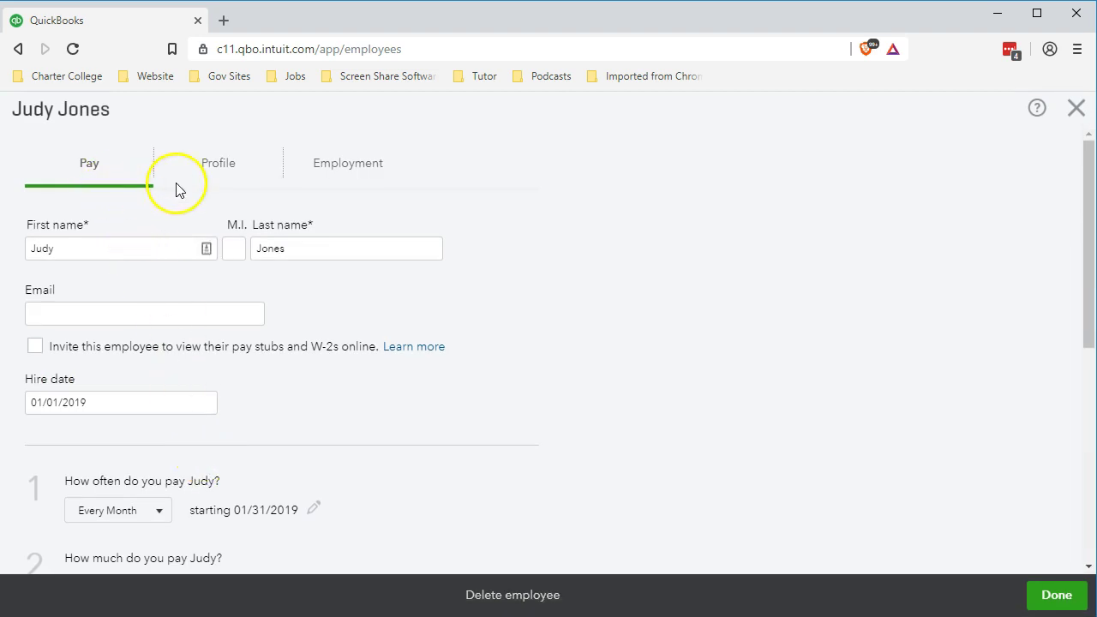
pyautogui.click(336, 173)
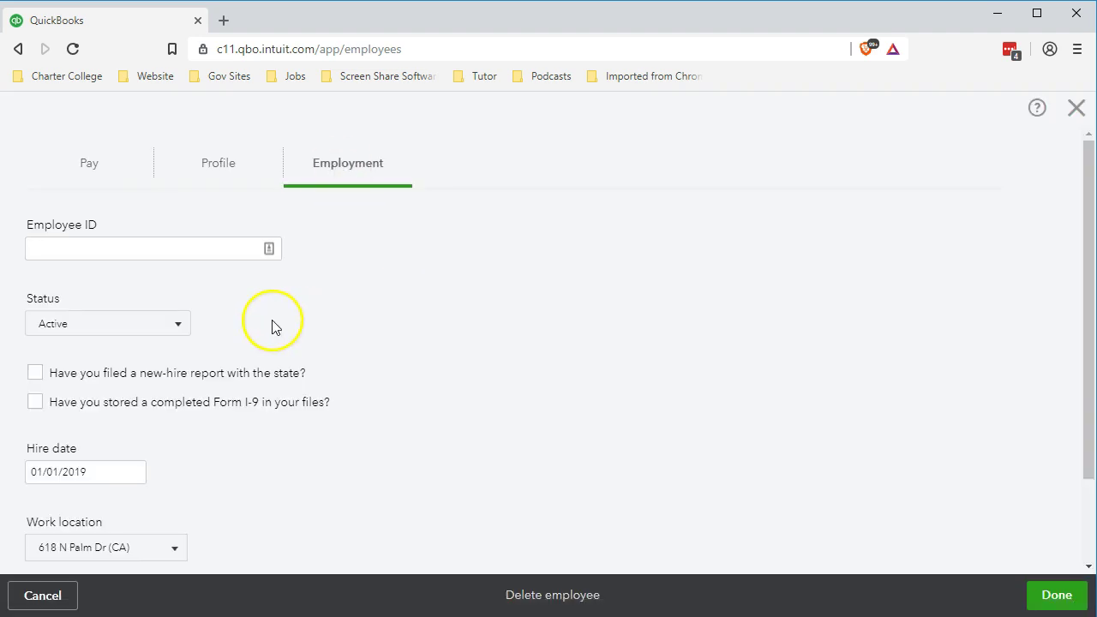
pyautogui.scroll(-1, 279, 309)
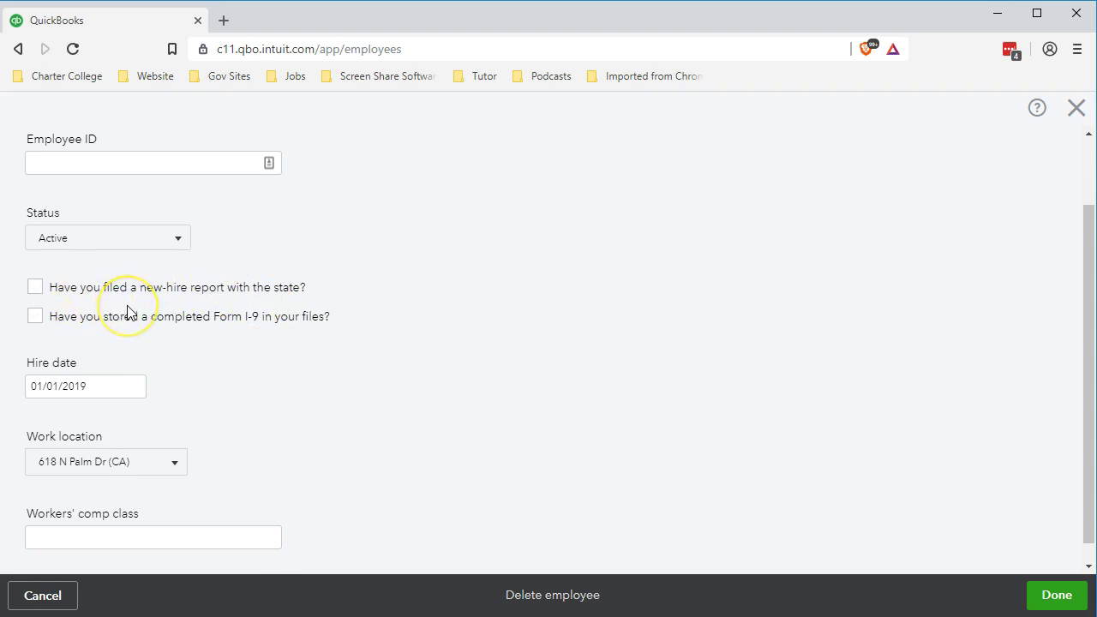
pyautogui.click(35, 286)
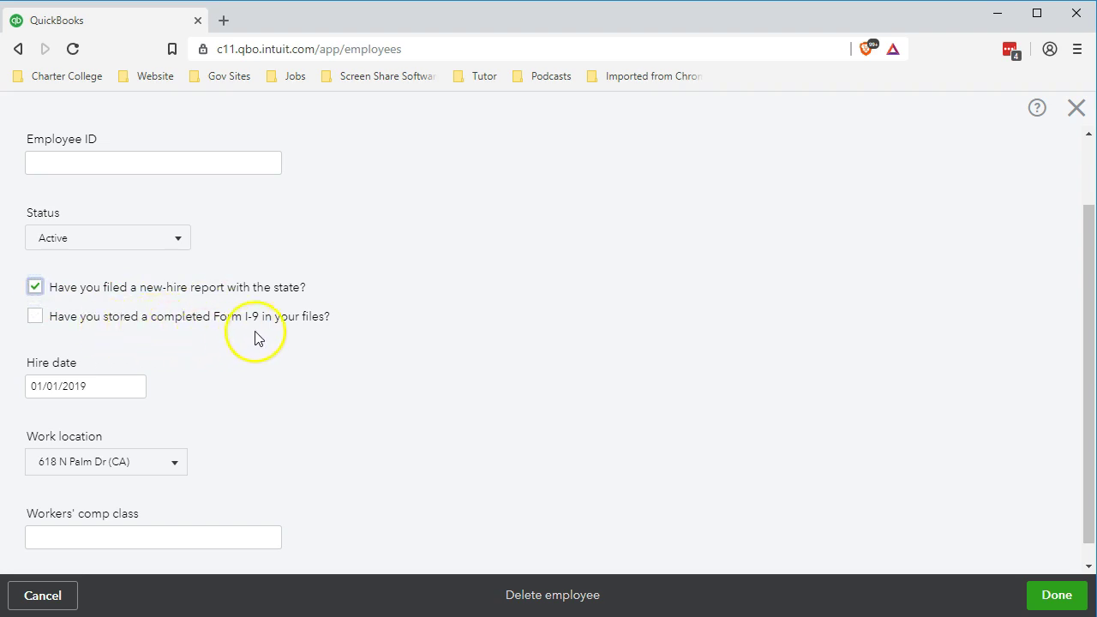
pyautogui.click(35, 315)
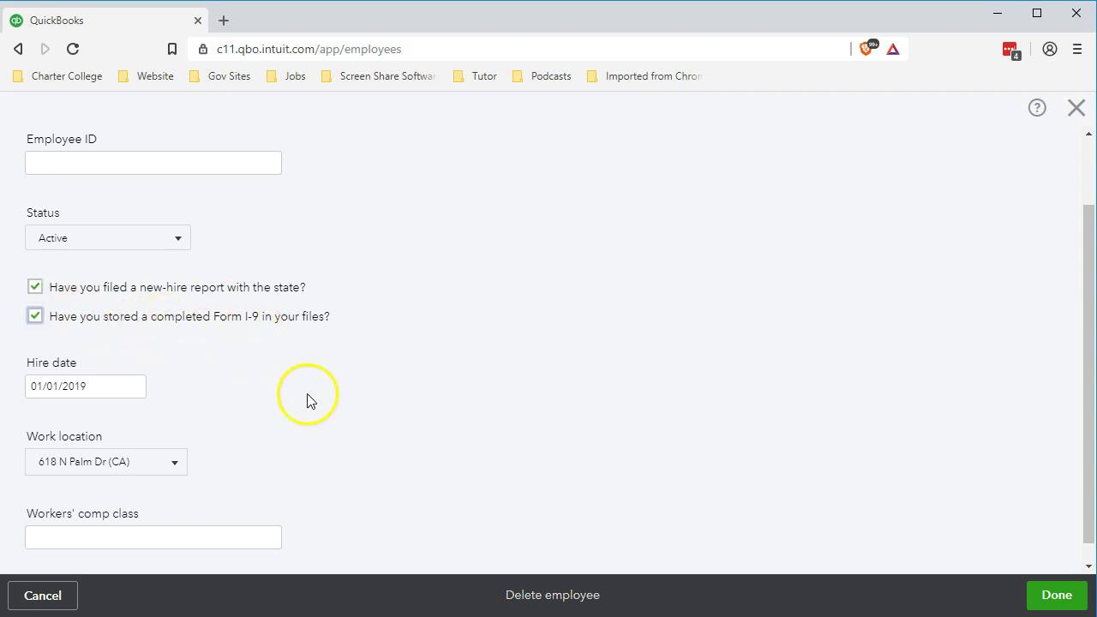
# - Save the employment details with the existing work location, and go back to the employee list
pyautogui.scroll(-1, 309, 396)
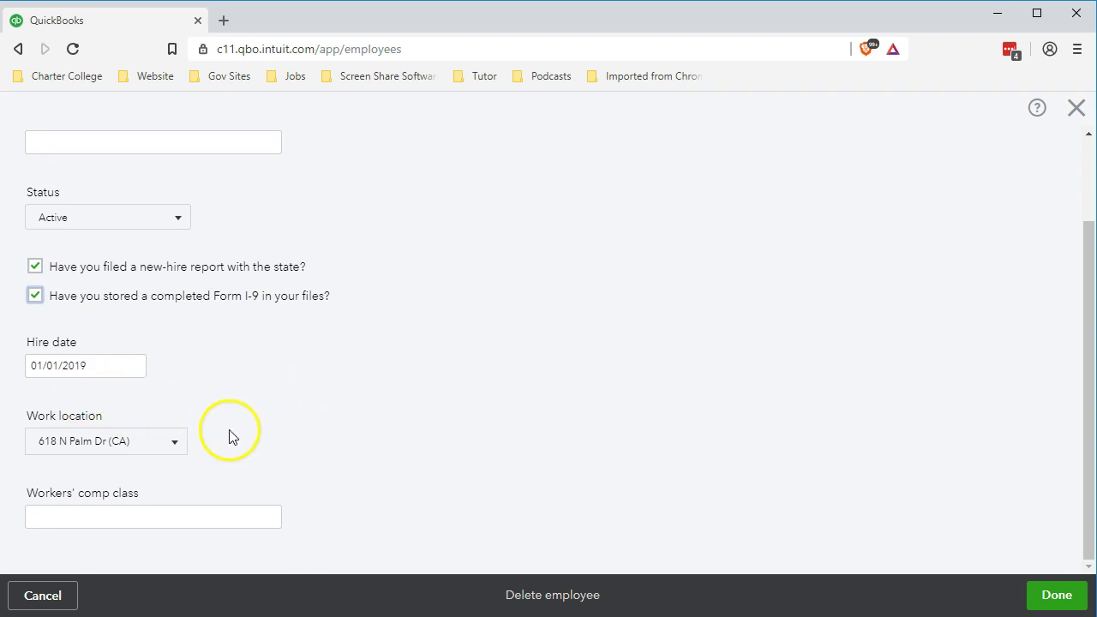
pyautogui.click(176, 444)
pyautogui.click(176, 444)
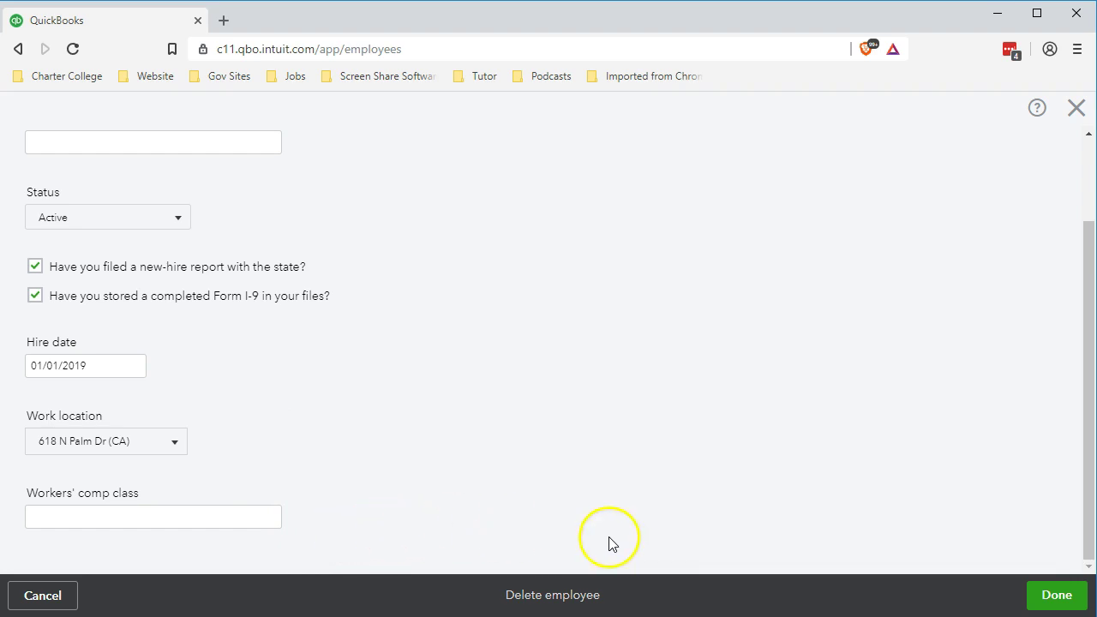
pyautogui.click(1042, 605)
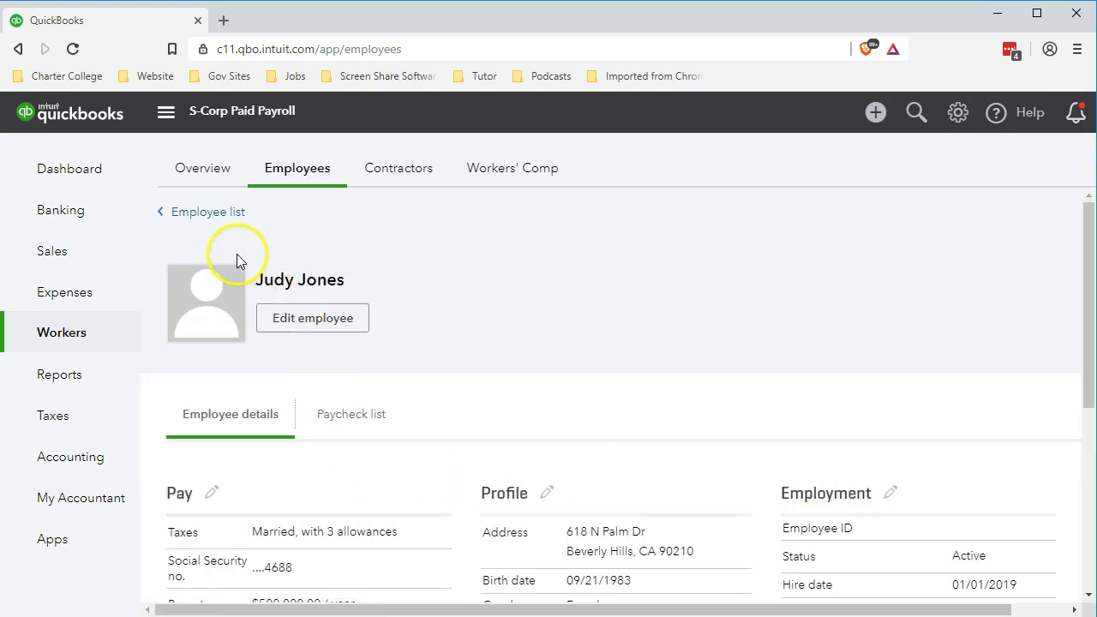
pyautogui.click(195, 215)
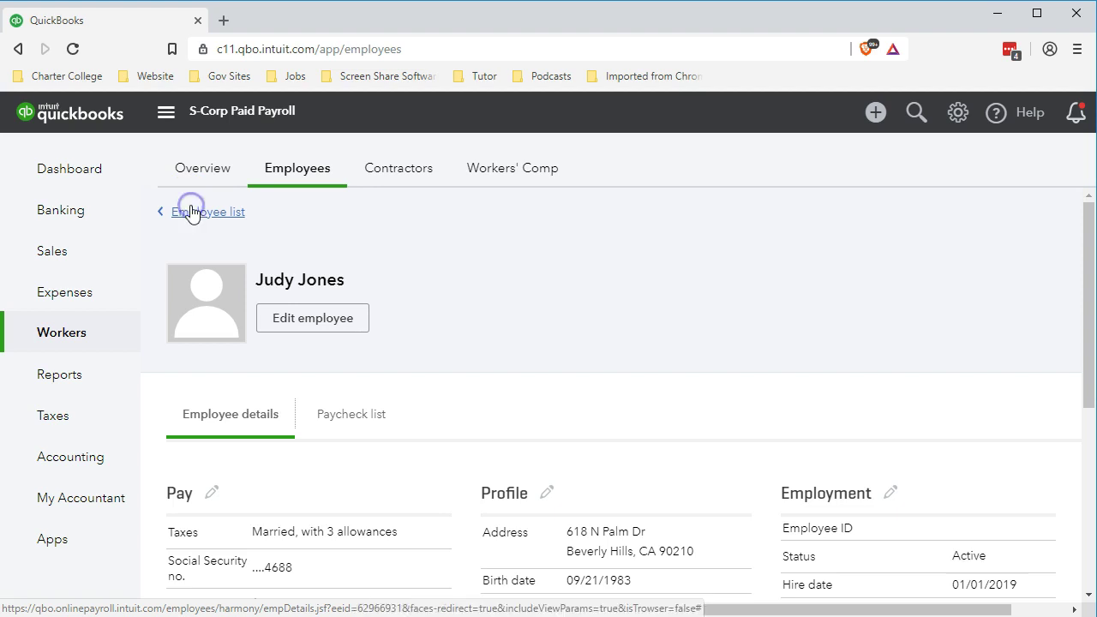
pyautogui.scroll(-2, 480, 394)
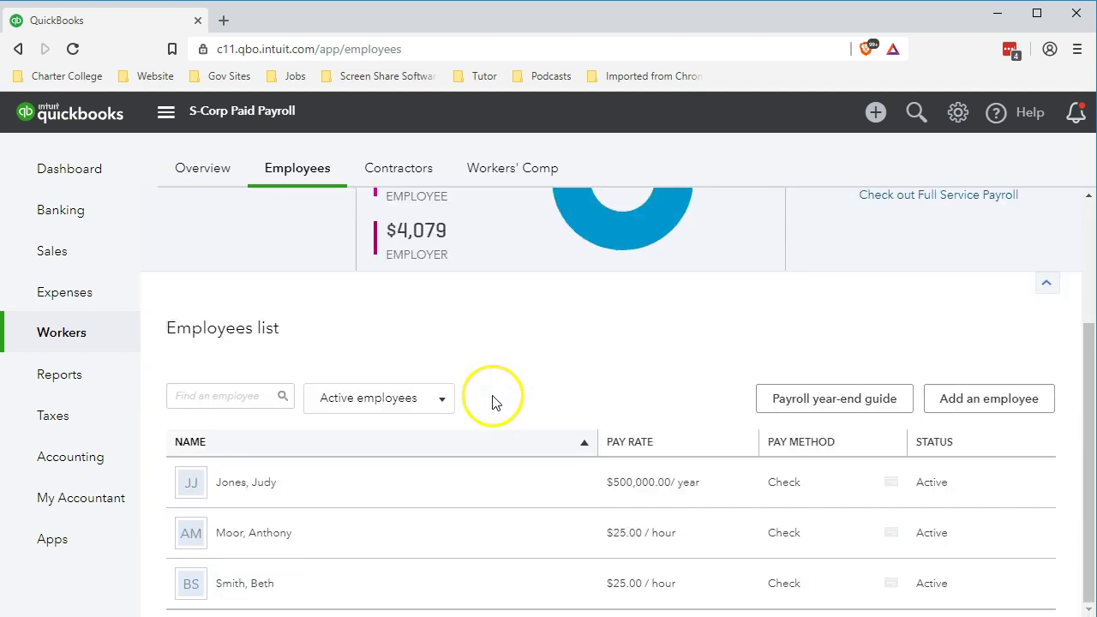